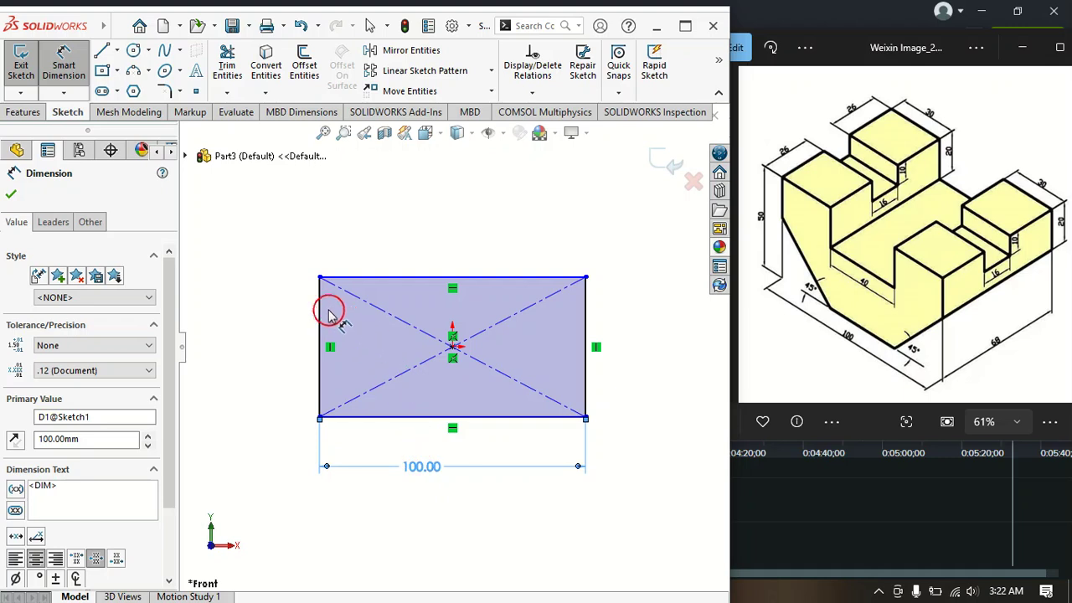
# Step: Dimension the rectangle's left vertical side and set its height to 50 mm
pyautogui.click(319, 308)
pyautogui.click(259, 328)
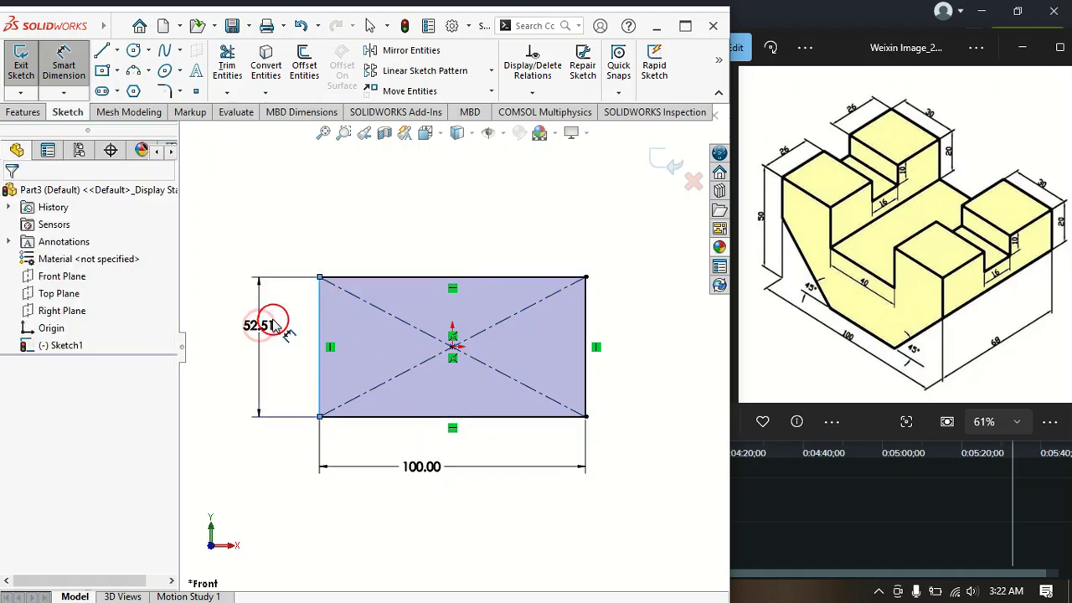
pyautogui.write('50')
pyautogui.press('Return')
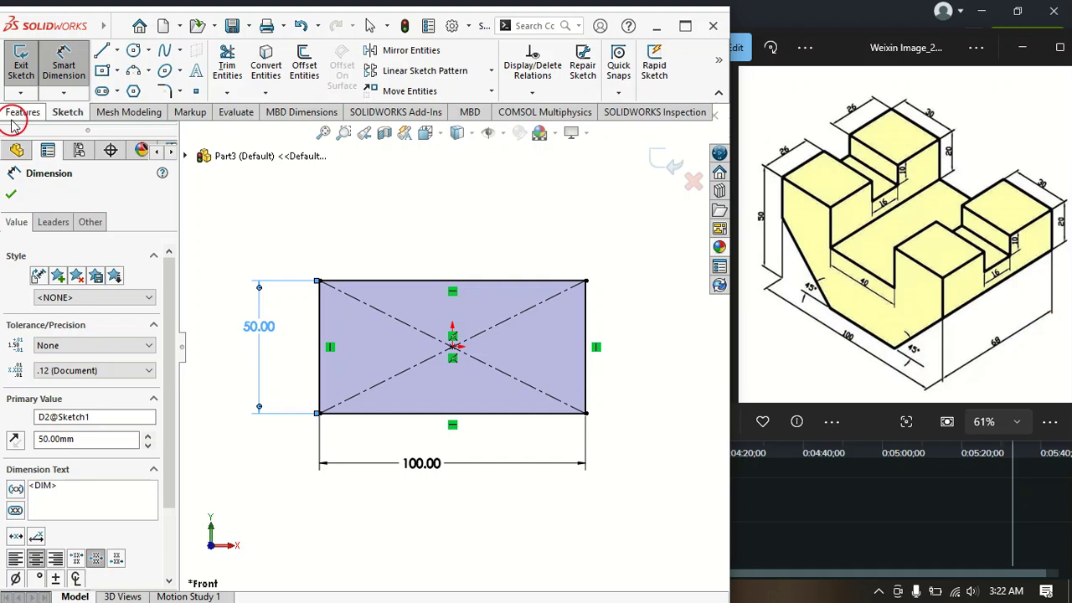
pyautogui.click(12, 193)
# Step: Extrude the rectangle as a solid boss, Mid Plane, with a depth of 68 mm
pyautogui.click(26, 112)
pyautogui.click(27, 65)
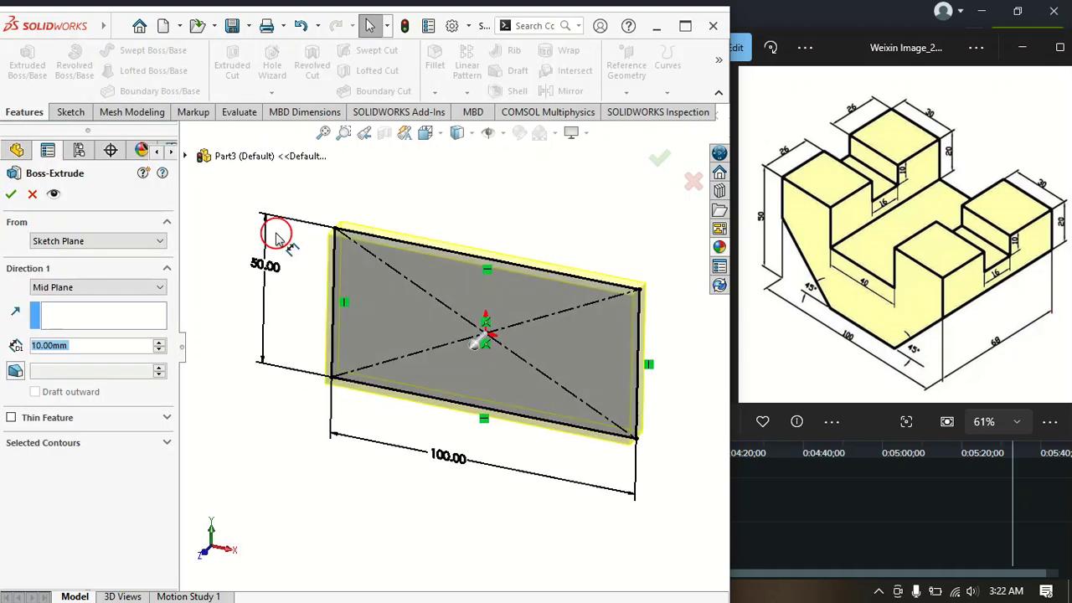
pyautogui.moveTo(79, 349); pyautogui.dragTo(17, 341)
pyautogui.write('5')
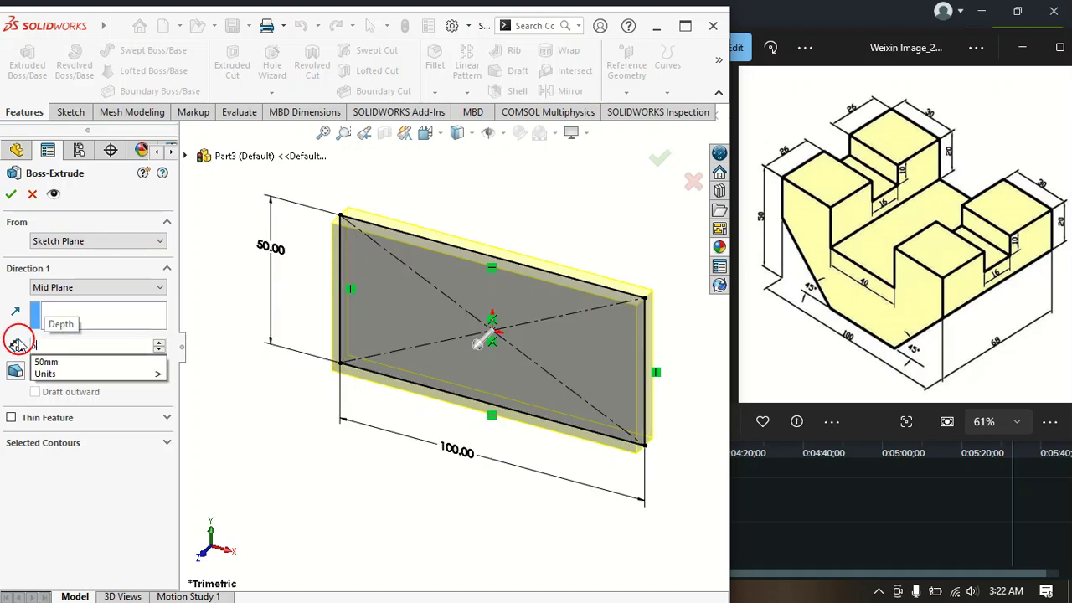
pyautogui.write('8')
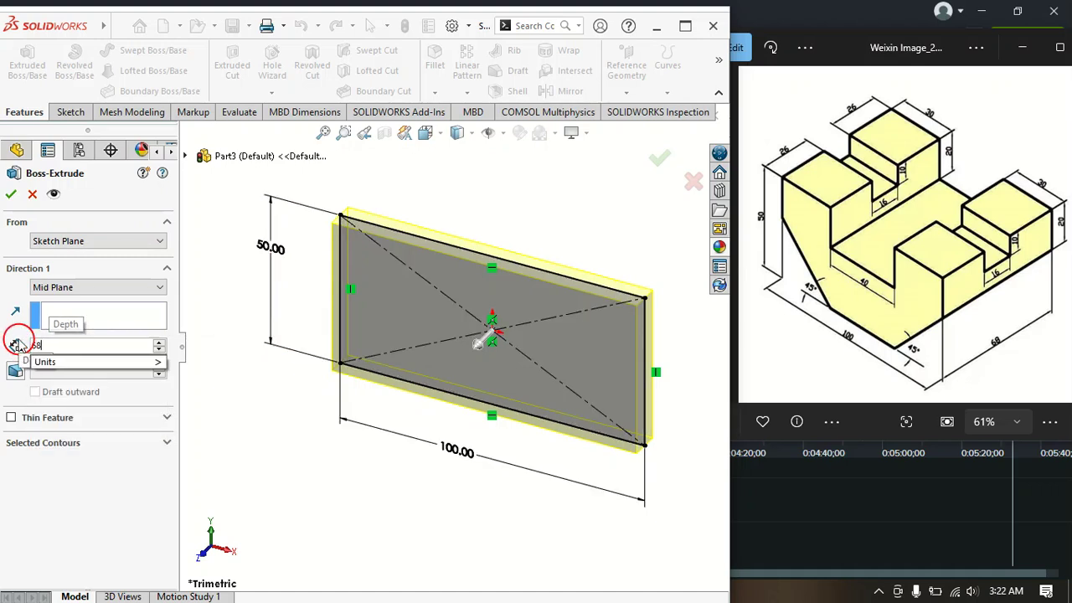
pyautogui.press('Return')
pyautogui.click(10, 196)
pyautogui.click(223, 235)
pyautogui.click(857, 399)
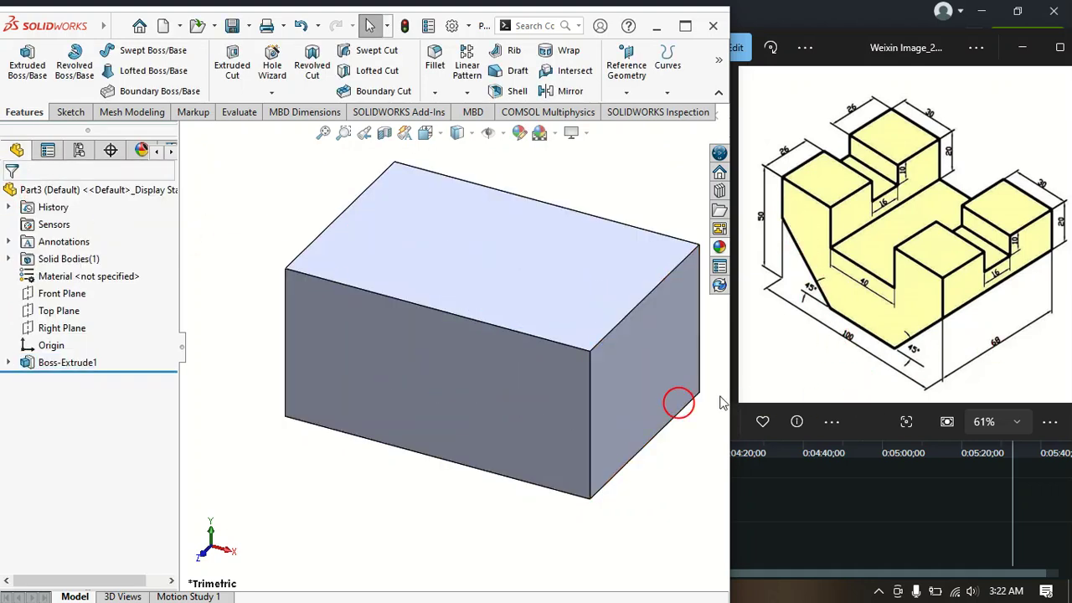
# Step: Start a new sketch on the block's front 100 × 50 mm face
pyautogui.scroll(-2, 466, 354)
pyautogui.scroll(3, 467, 349)
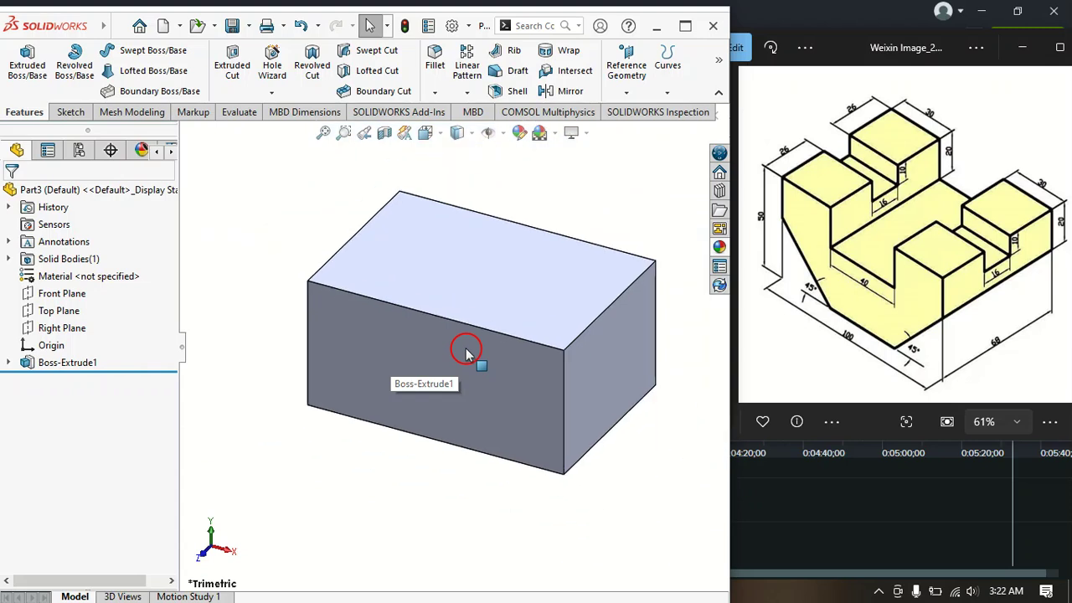
pyautogui.click(450, 366)
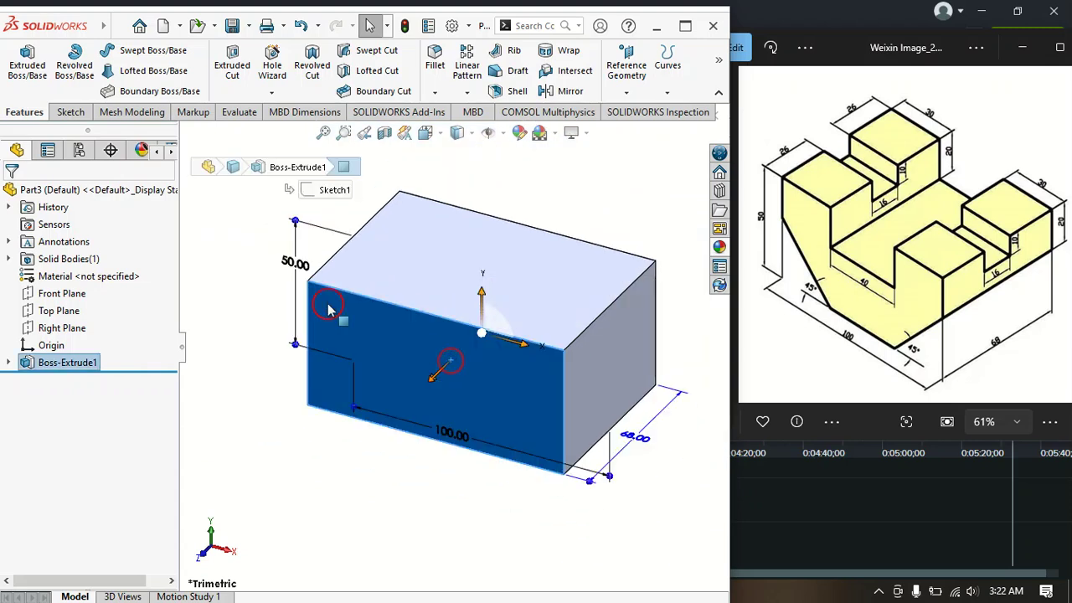
pyautogui.click(70, 112)
pyautogui.click(21, 57)
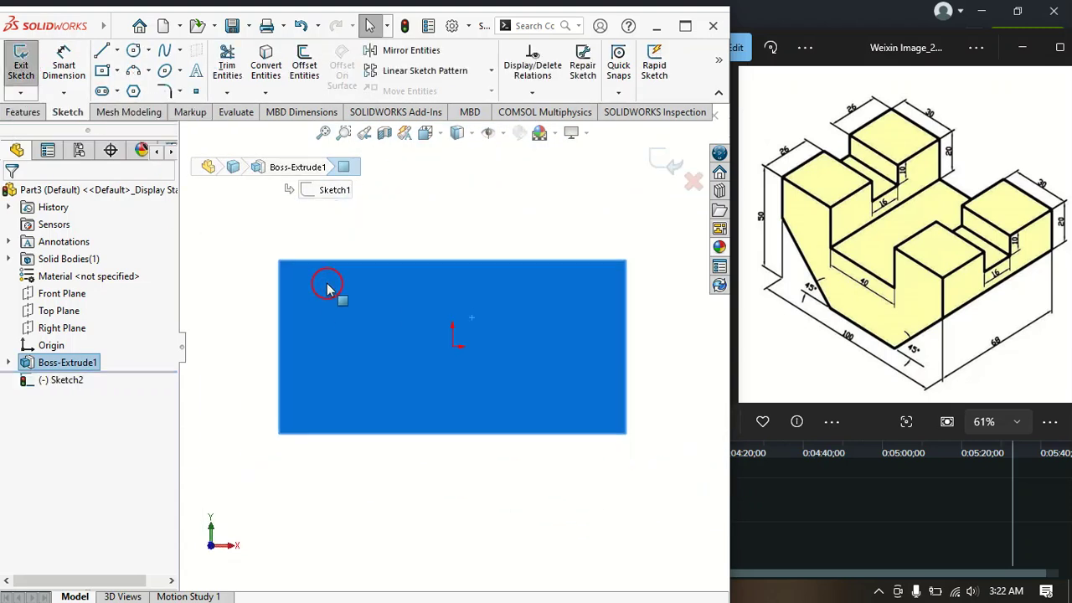
pyautogui.click(202, 255)
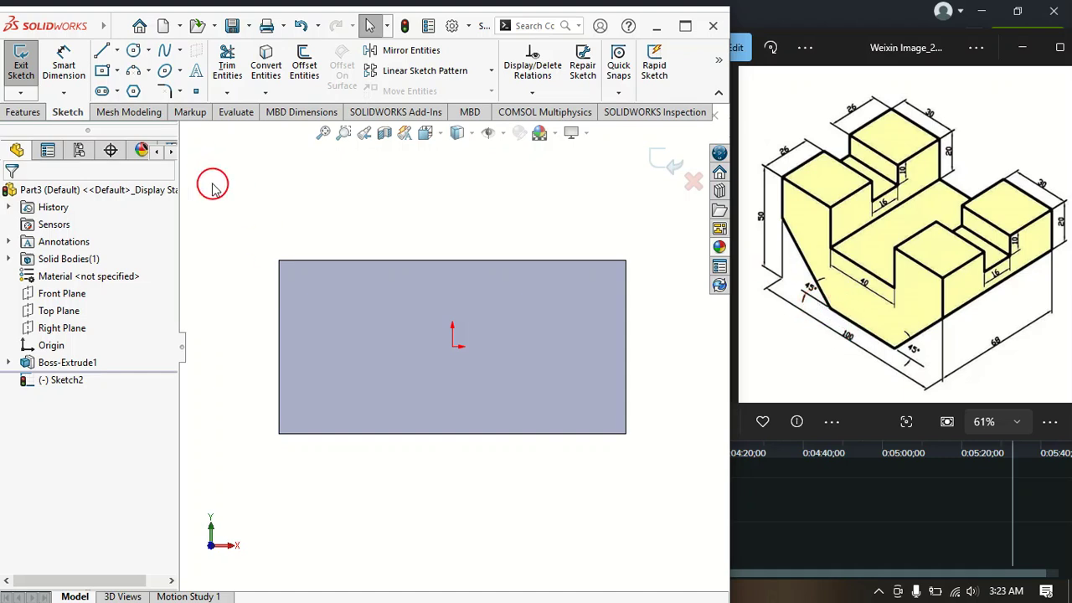
# Step: Draw a vertical centerline from the midpoint of the face's bottom edge to the midpoint of its top edge
pyautogui.click(117, 51)
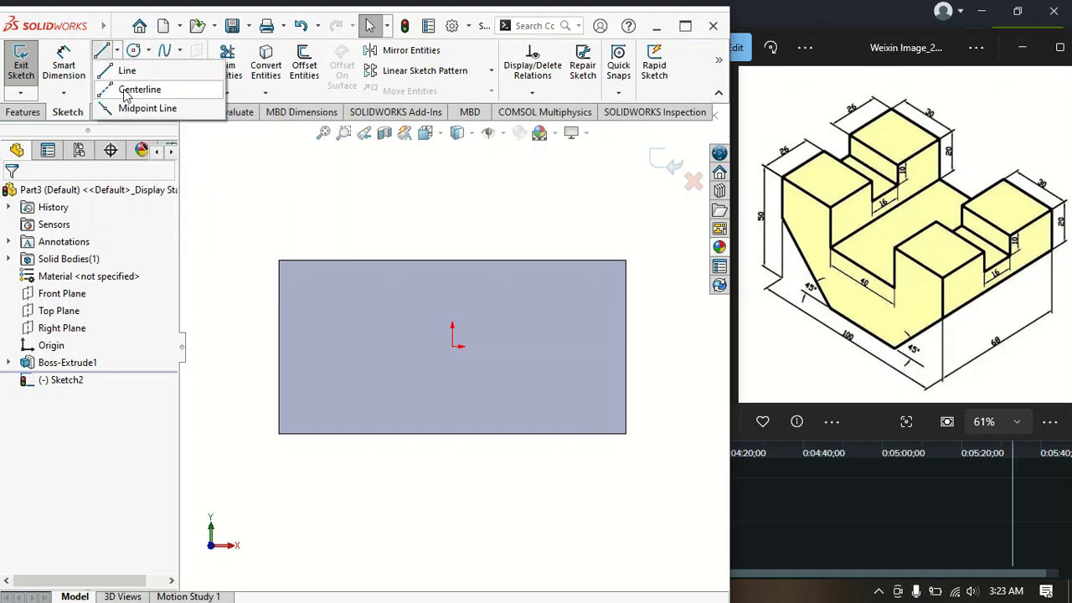
pyautogui.click(143, 89)
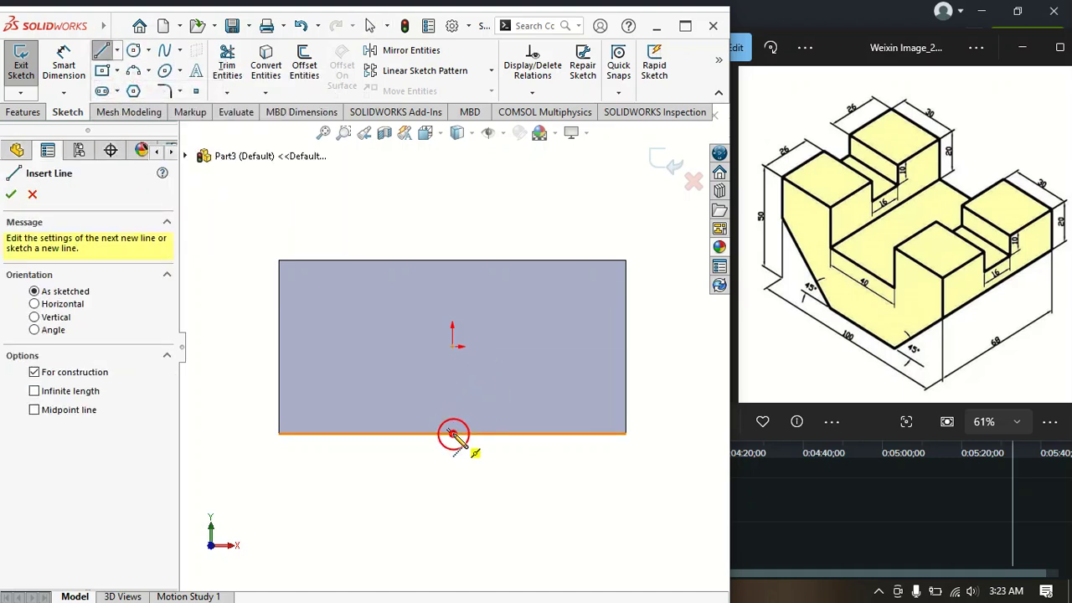
pyautogui.click(453, 433)
pyautogui.click(453, 261)
pyautogui.rightClick(453, 261)
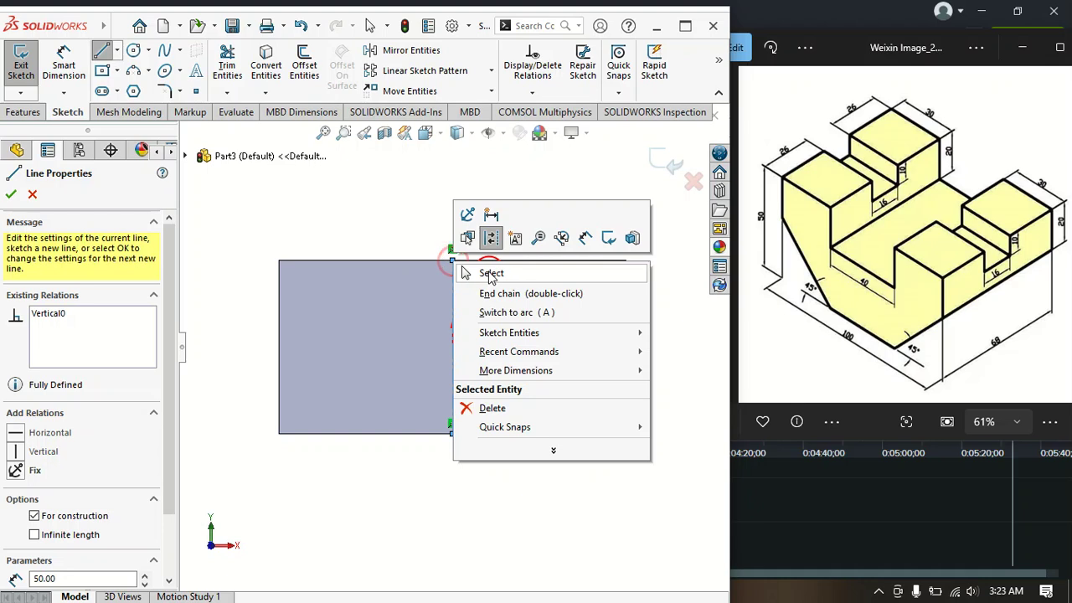
pyautogui.click(491, 270)
# Step: Sketch a horizontal line about 31 mm long on the face's bottom edge, spanning the centerline
pyautogui.click(103, 56)
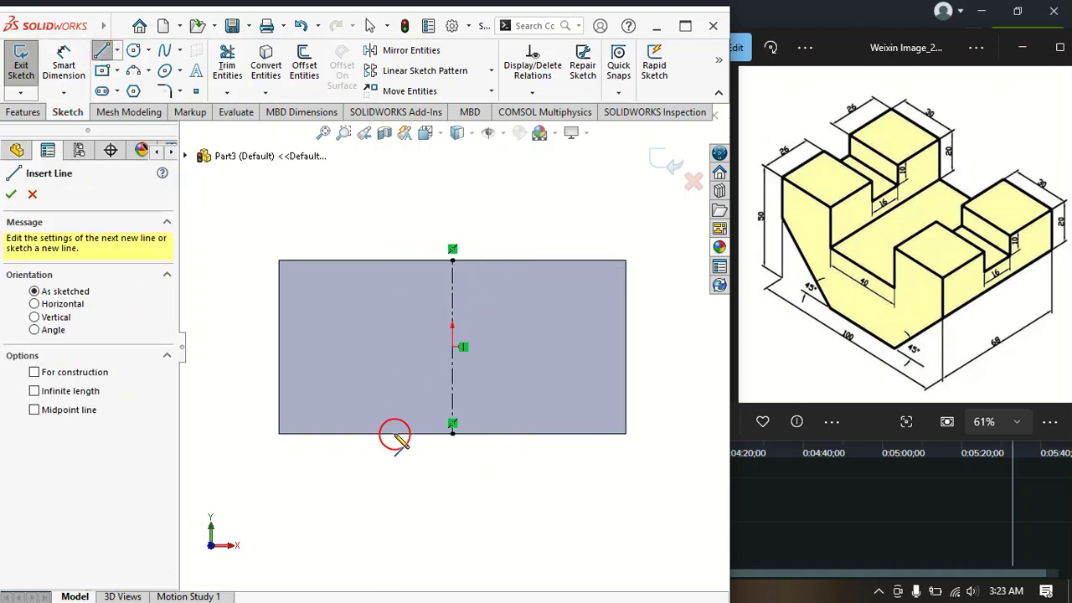
pyautogui.click(399, 433)
pyautogui.click(506, 433)
pyautogui.rightClick(506, 433)
pyautogui.click(552, 417)
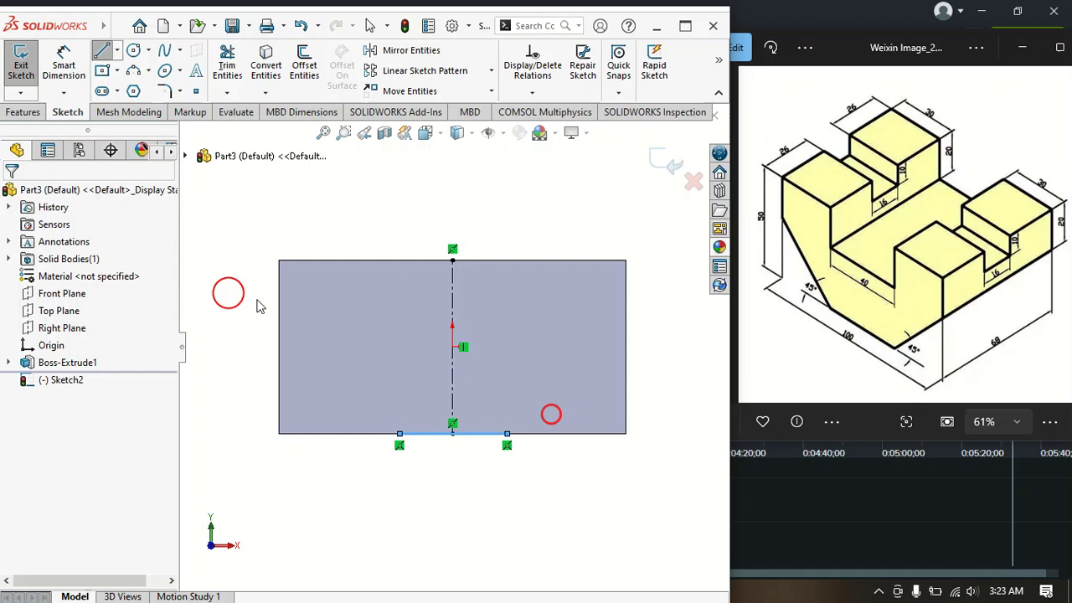
# Step: Dimension the horizontal line on the bottom edge and set its length to 40 mm
pyautogui.click(64, 66)
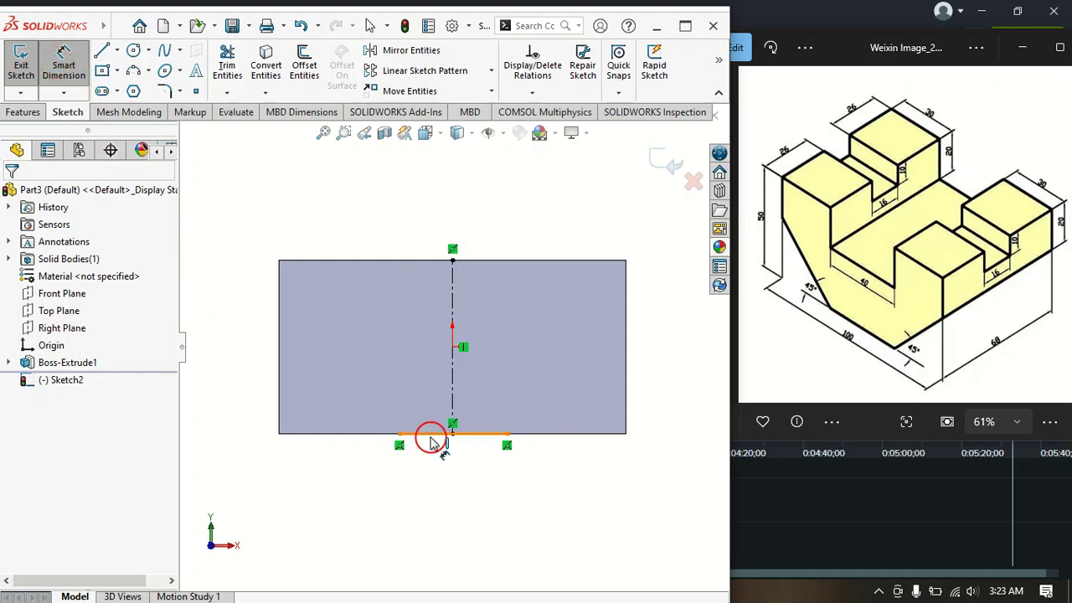
pyautogui.click(430, 435)
pyautogui.click(444, 483)
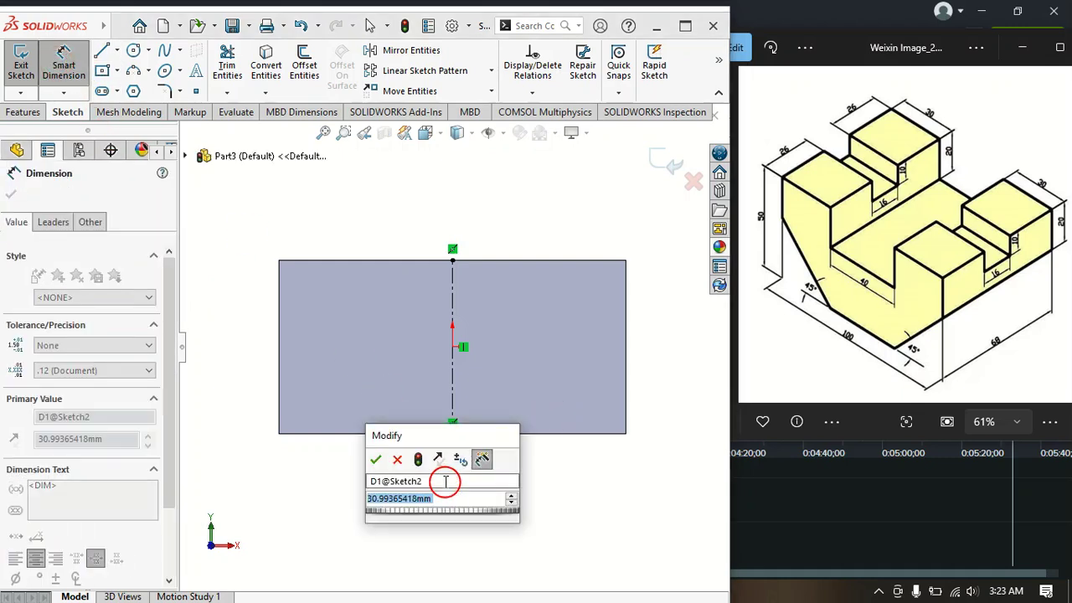
pyautogui.write('40')
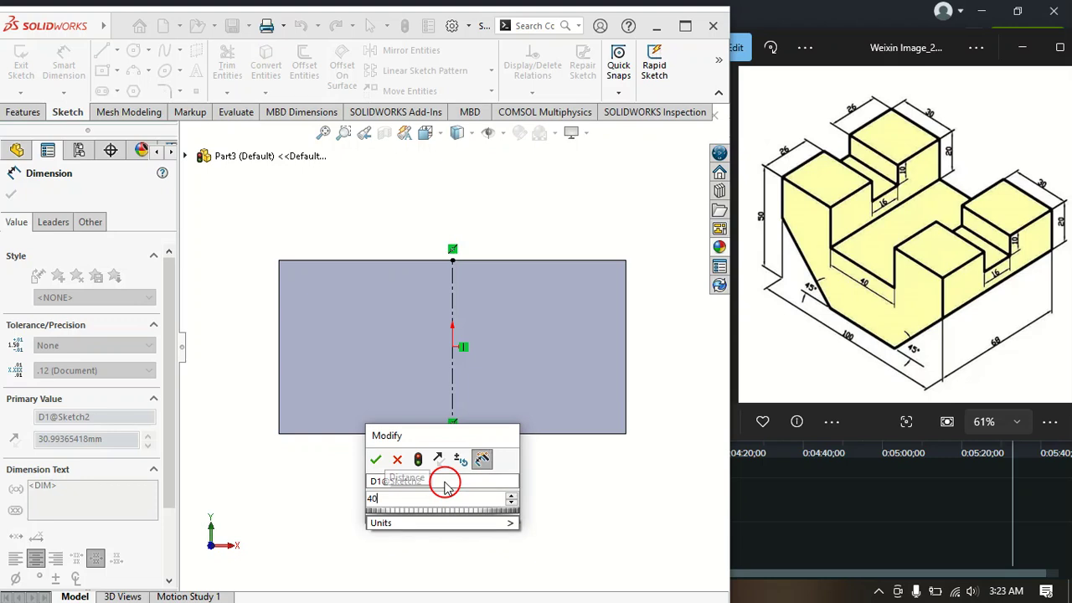
pyautogui.press('Return')
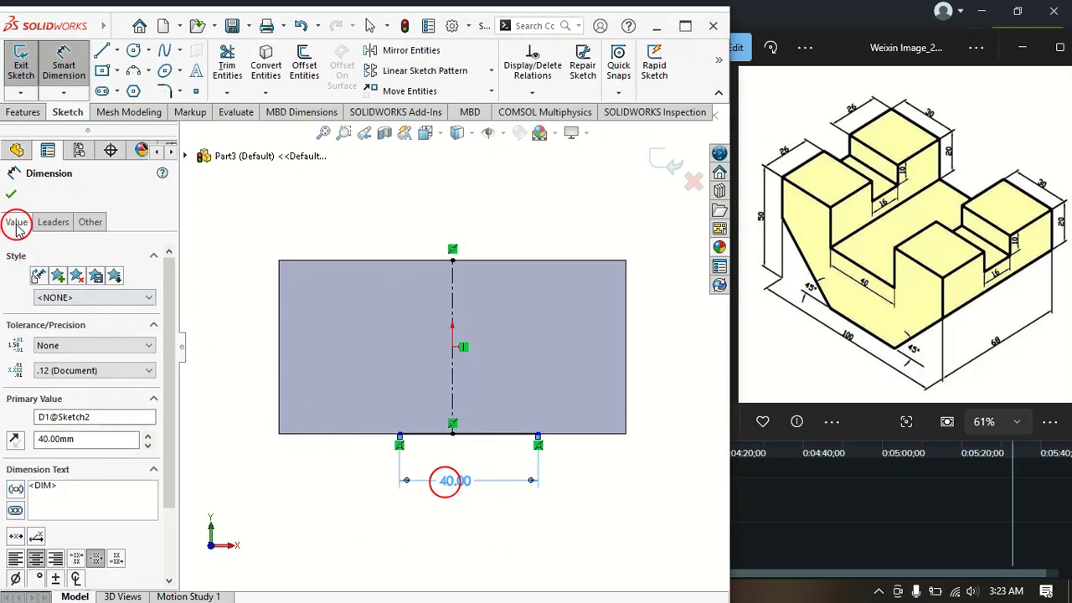
pyautogui.click(13, 196)
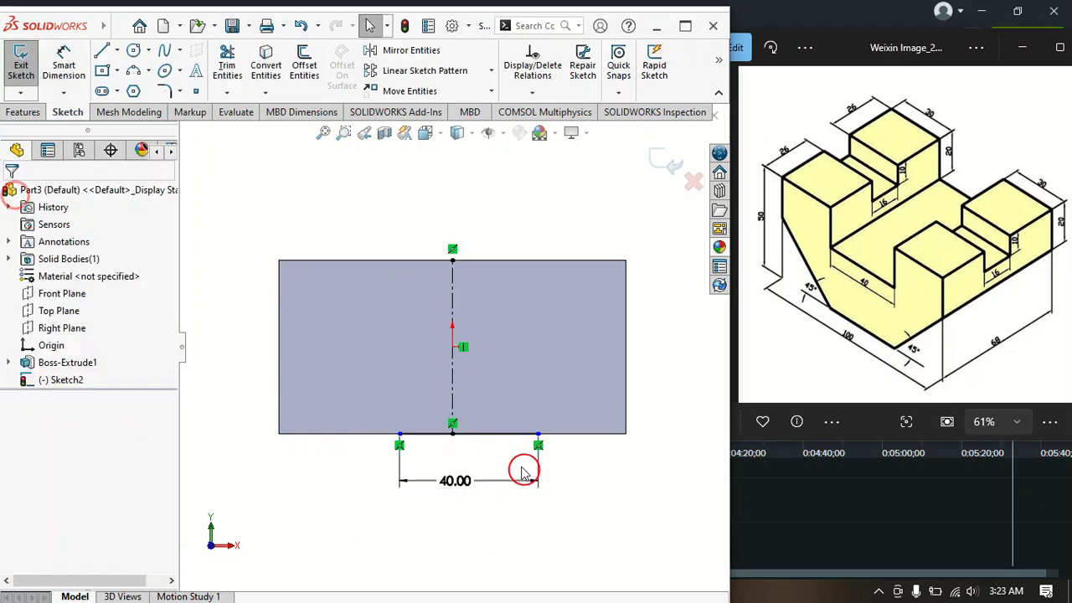
# Step: Make the two endpoints of the 40 mm line symmetric about the vertical centerline
pyautogui.click(401, 435)
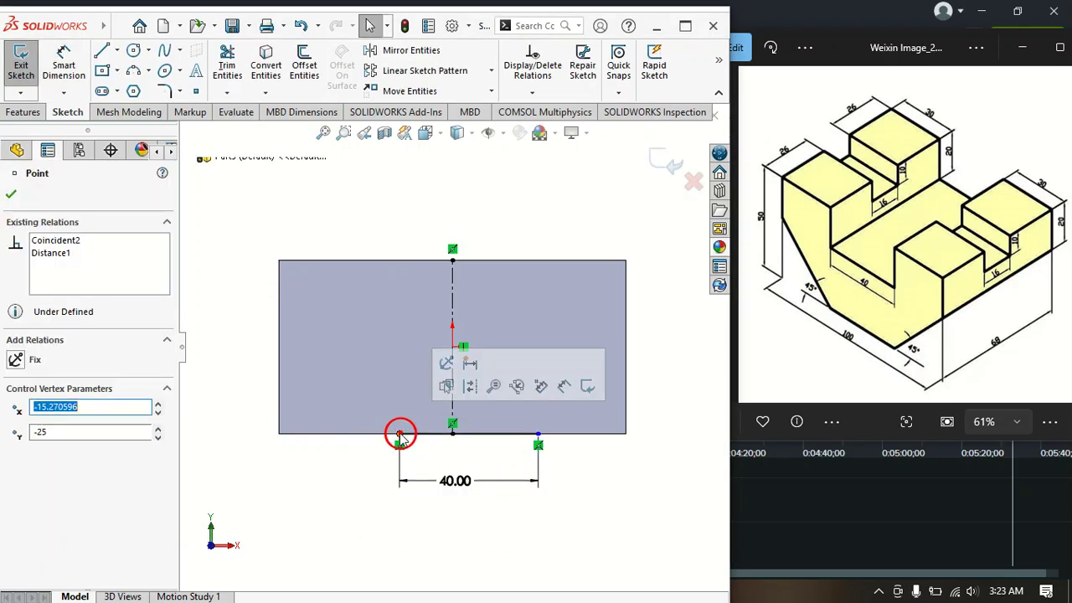
pyautogui.keyDown('ctrl'); pyautogui.click(538, 436); pyautogui.keyUp('ctrl')
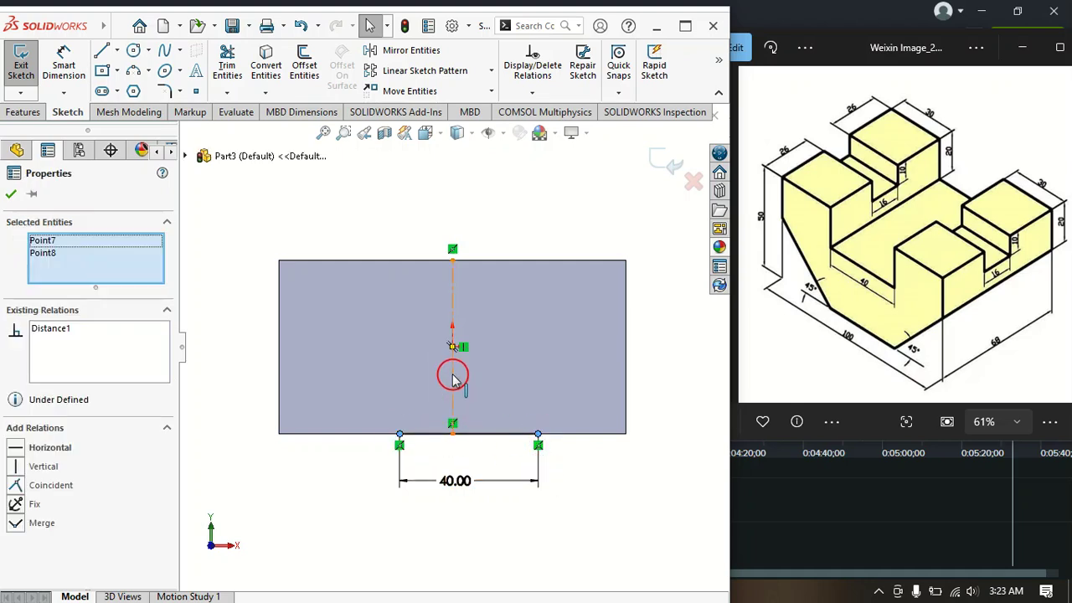
pyautogui.keyDown('ctrl'); pyautogui.click(452, 377); pyautogui.keyUp('ctrl')
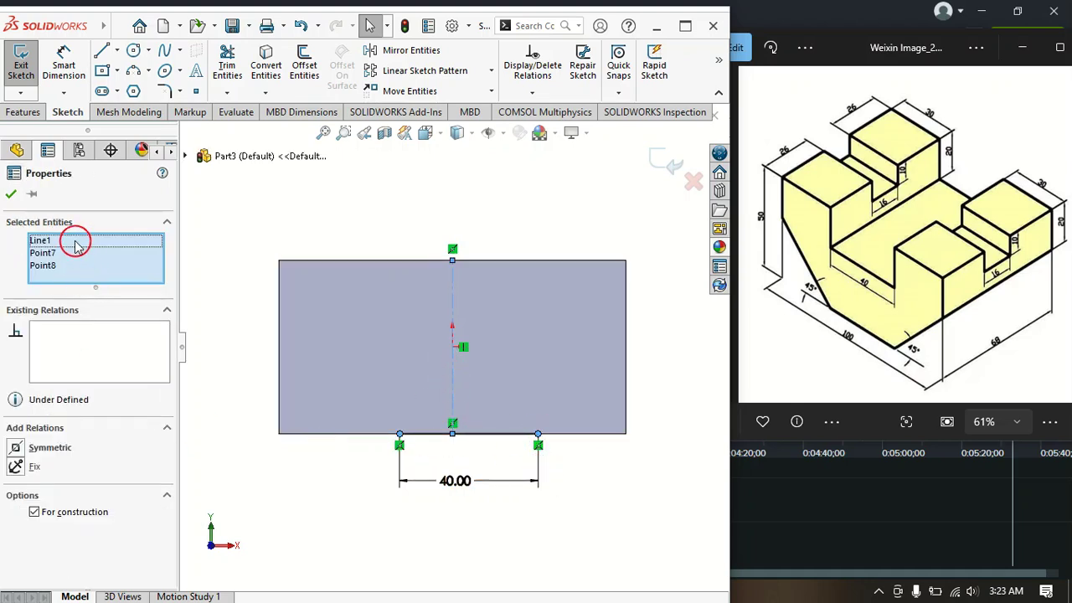
pyautogui.click(15, 450)
pyautogui.click(12, 194)
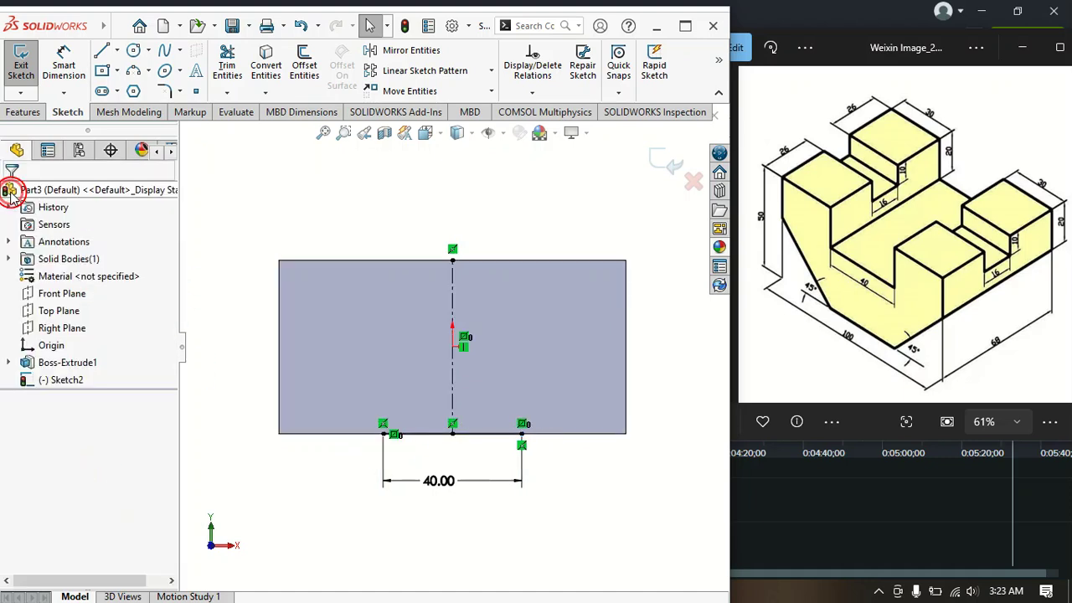
# Step: Sketch a closed right triangle, about 30 mm wide and 22 mm high, from the 40 mm line's right end into the face's lower-right corner
pyautogui.click(103, 52)
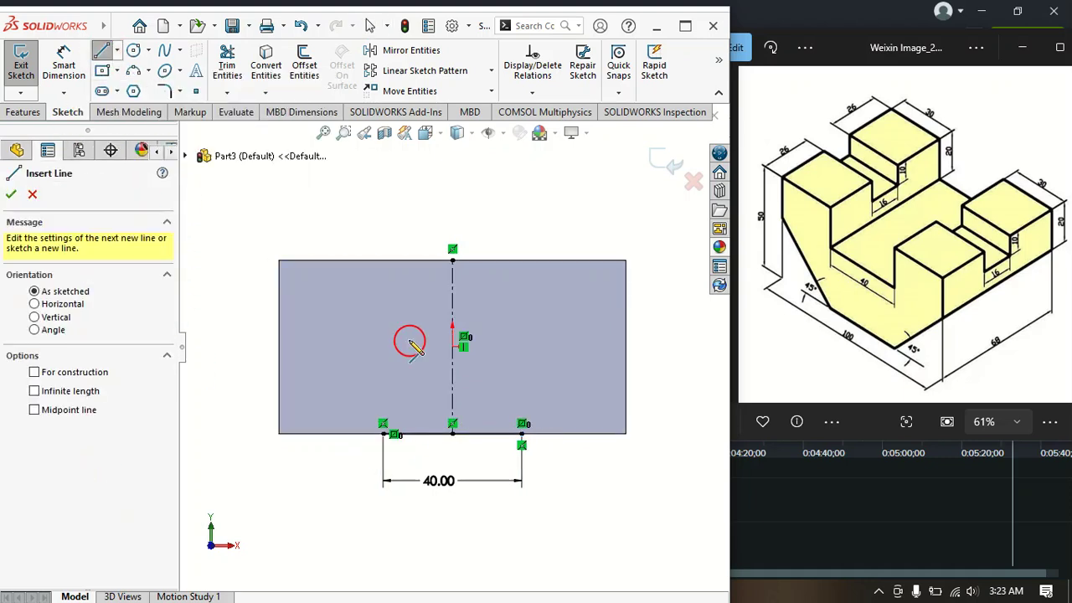
pyautogui.click(523, 427)
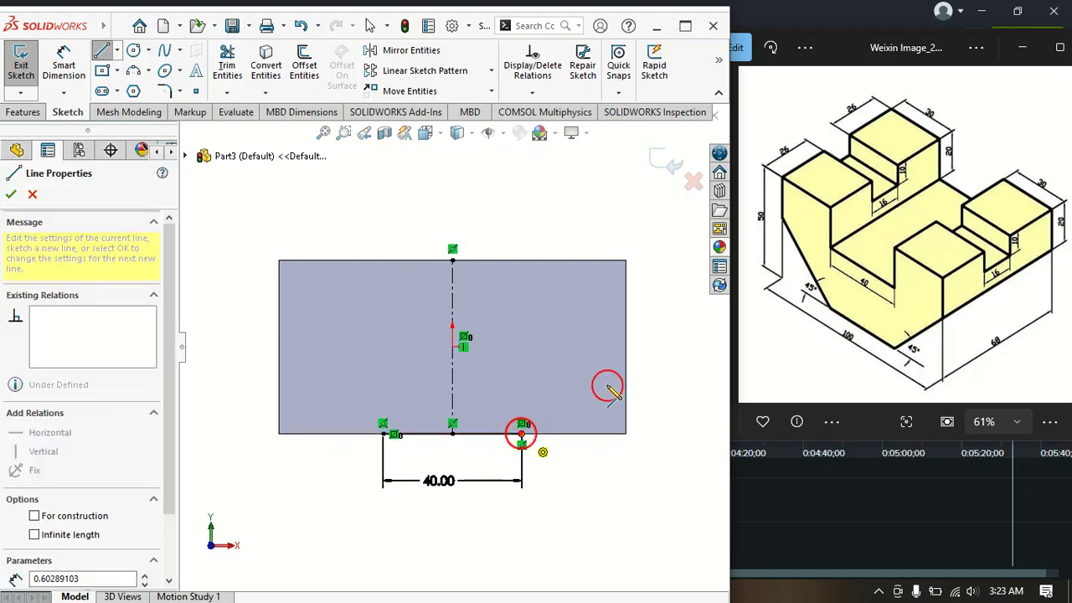
pyautogui.click(626, 360)
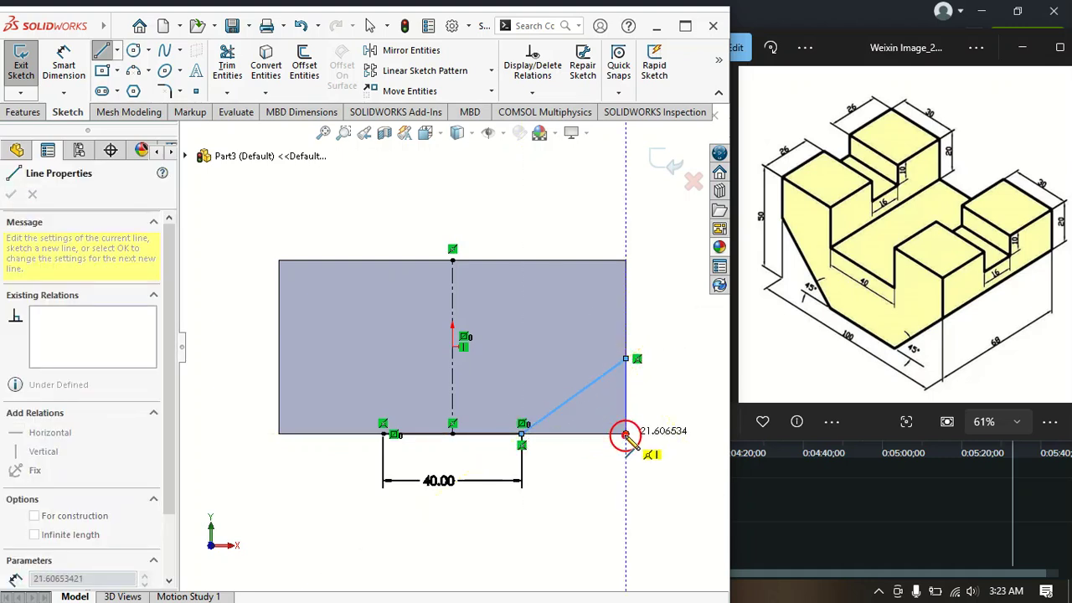
pyautogui.click(522, 433)
pyautogui.rightClick(524, 436)
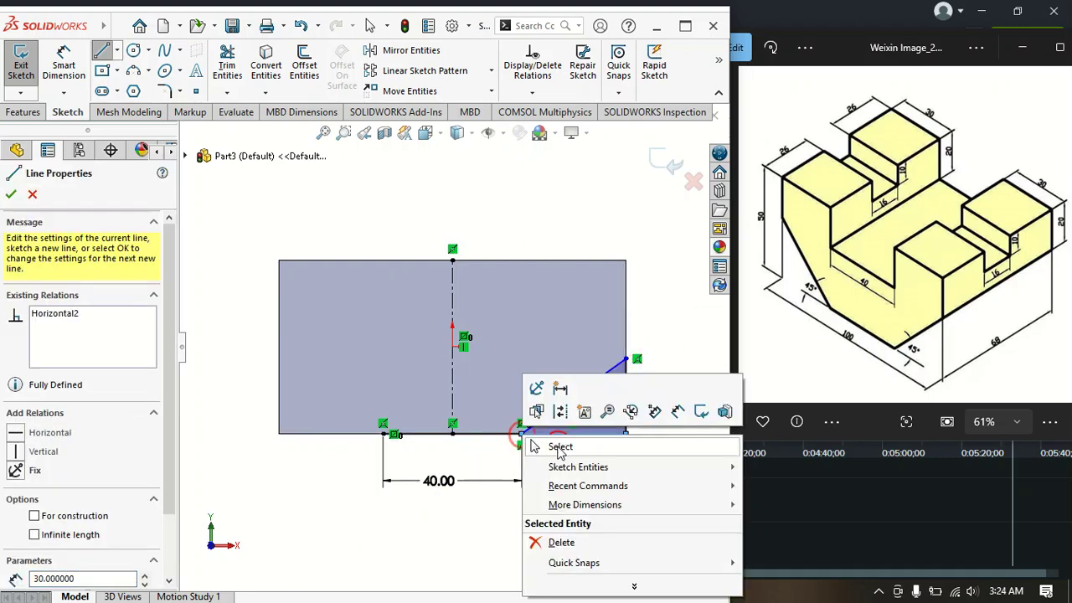
pyautogui.click(559, 447)
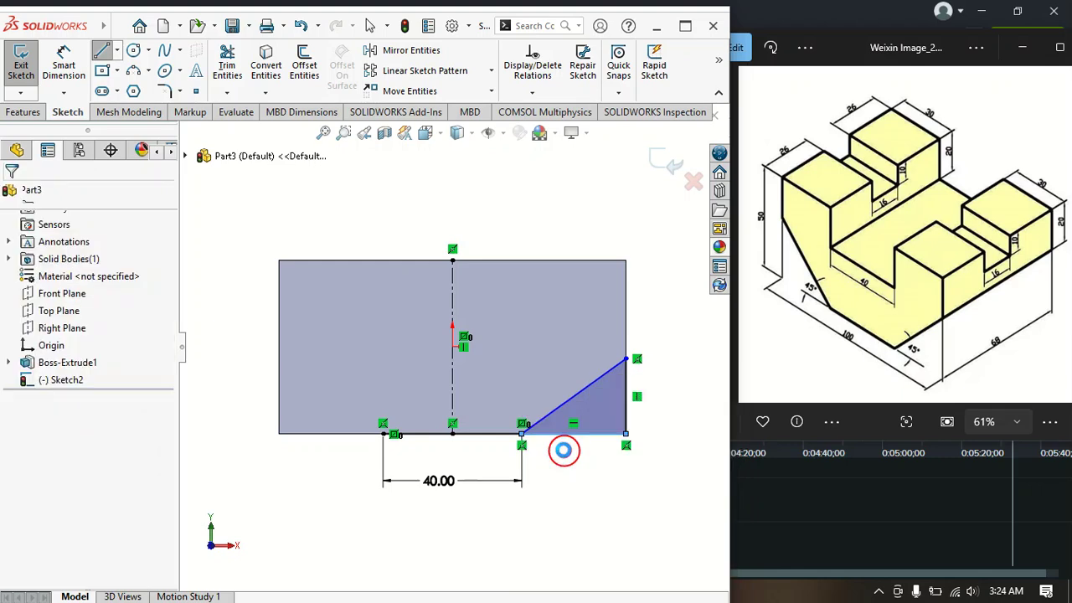
# Step: Dimension the angle between the triangle's sloped side and its base as 45°
pyautogui.click(67, 64)
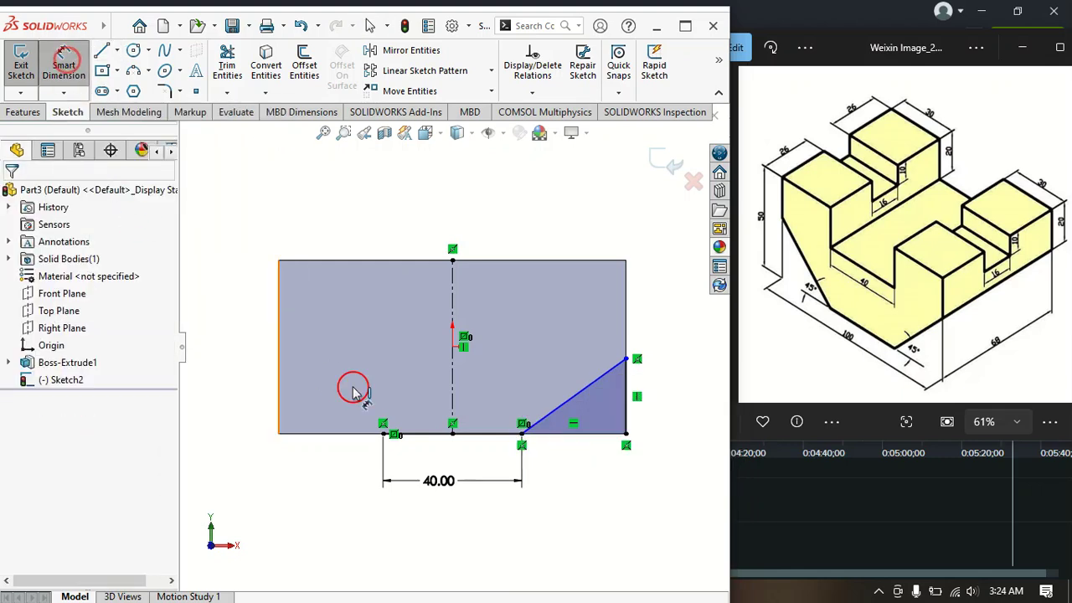
pyautogui.click(550, 422)
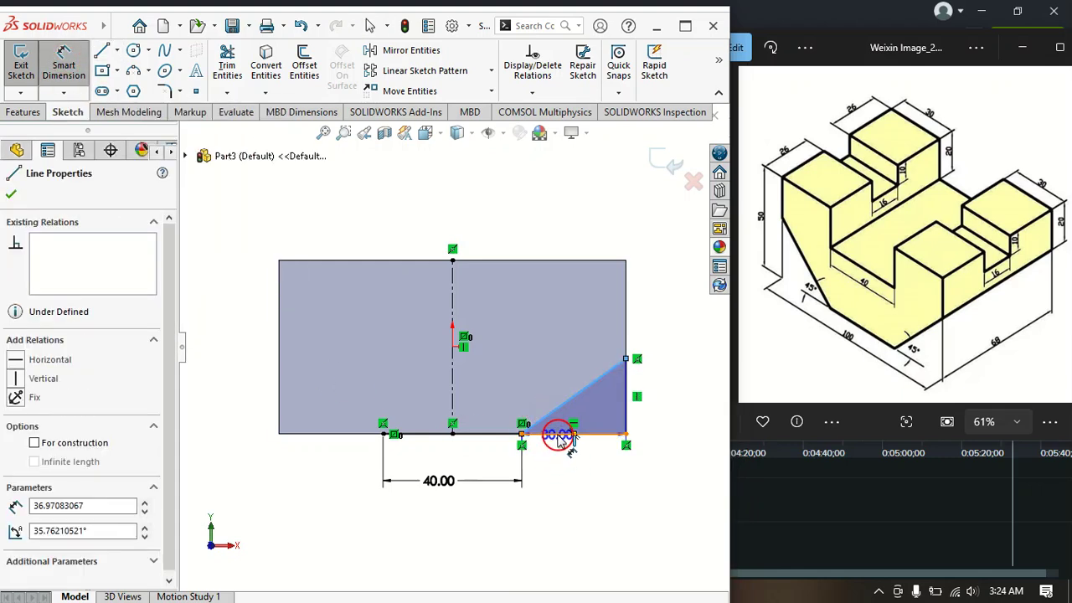
pyautogui.click(557, 435)
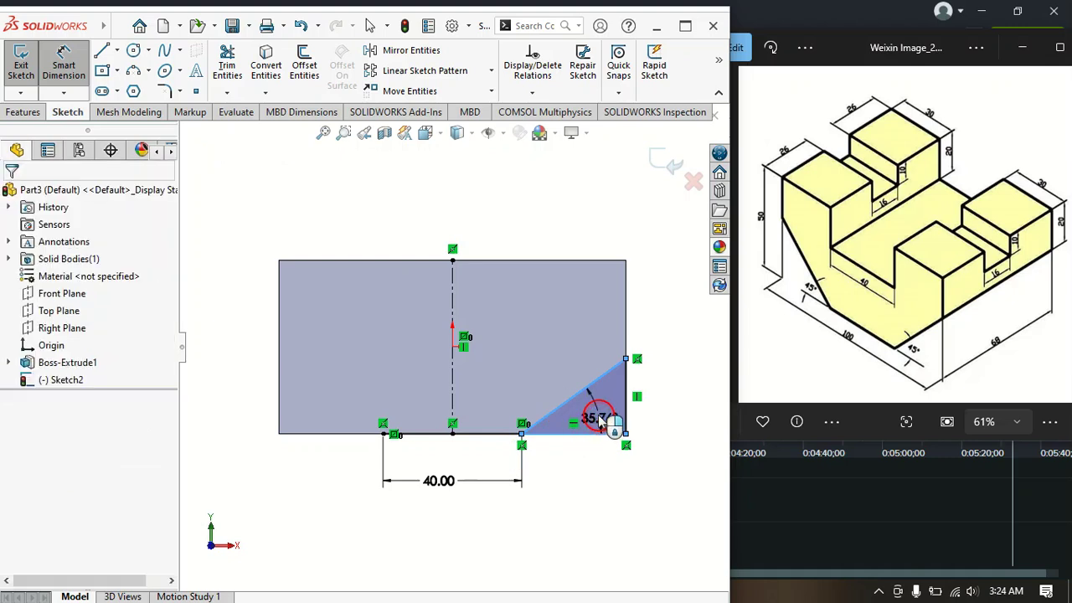
pyautogui.click(599, 418)
pyautogui.write('45')
pyautogui.press('Return')
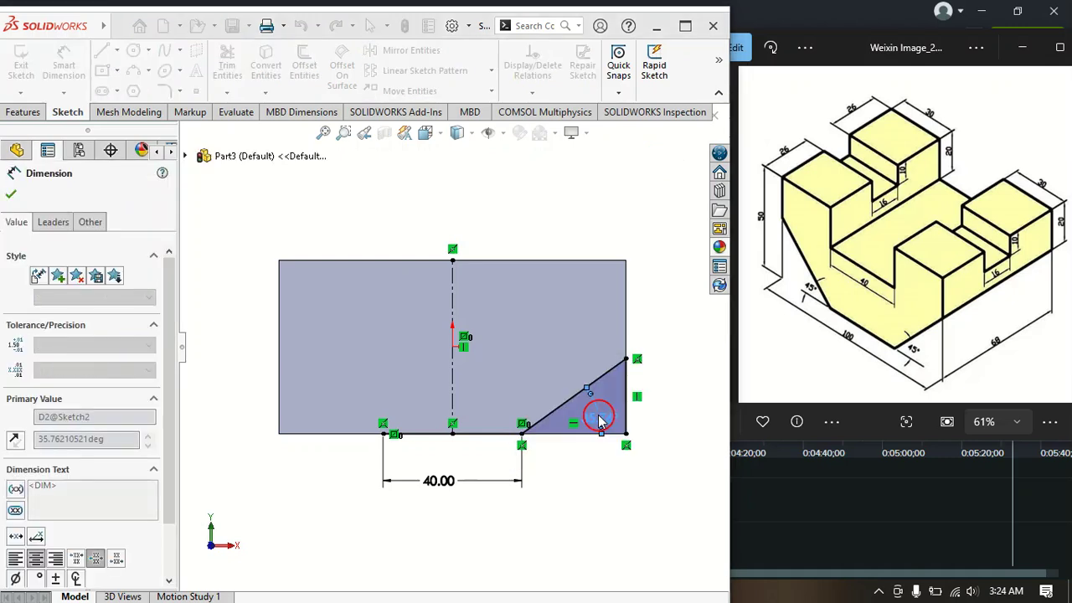
pyautogui.click(16, 198)
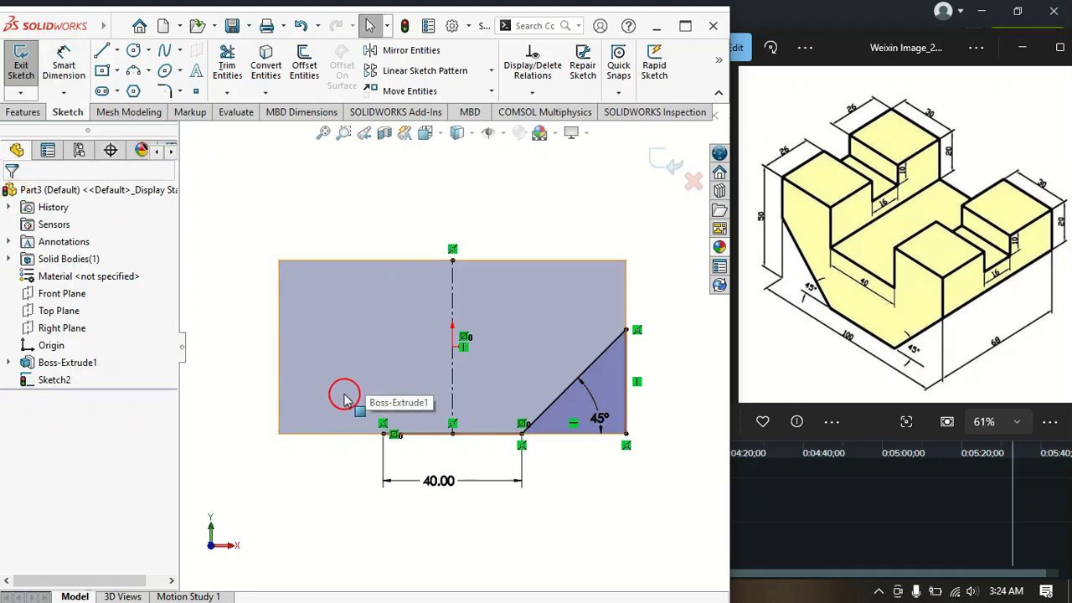
# Step: Mirror the three lines of the 45° triangle about the vertical centerline to form the matching triangle in the lower-left corner
pyautogui.click(413, 55)
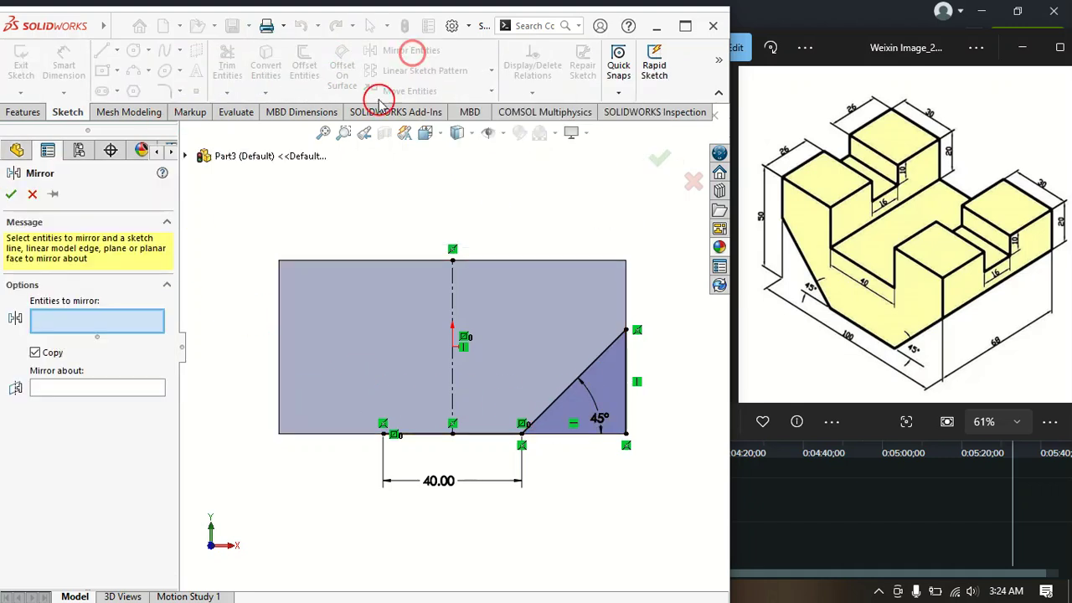
pyautogui.click(88, 388)
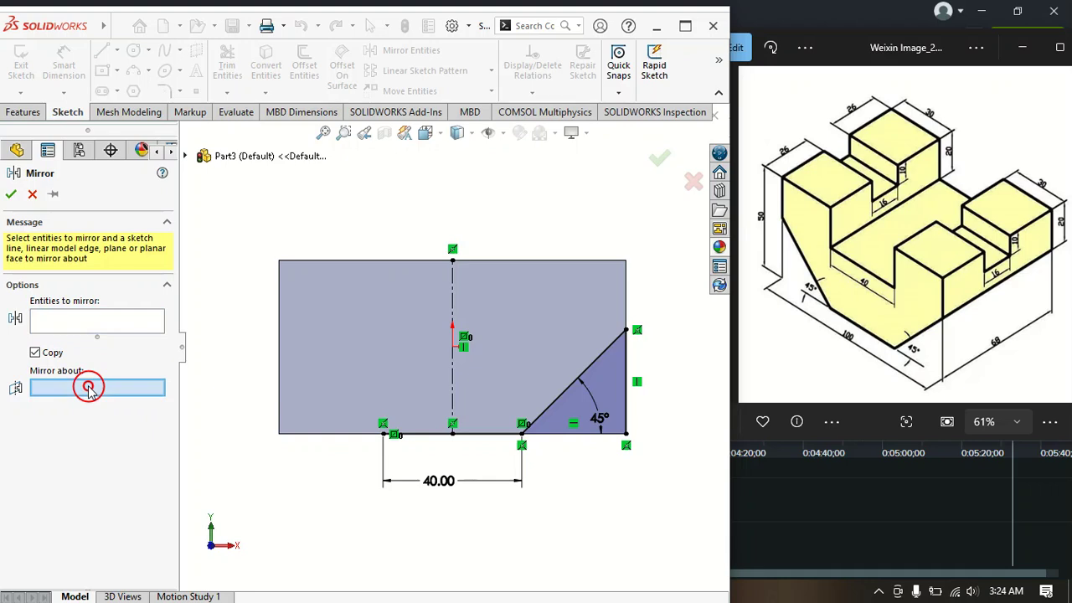
pyautogui.click(452, 297)
pyautogui.click(72, 323)
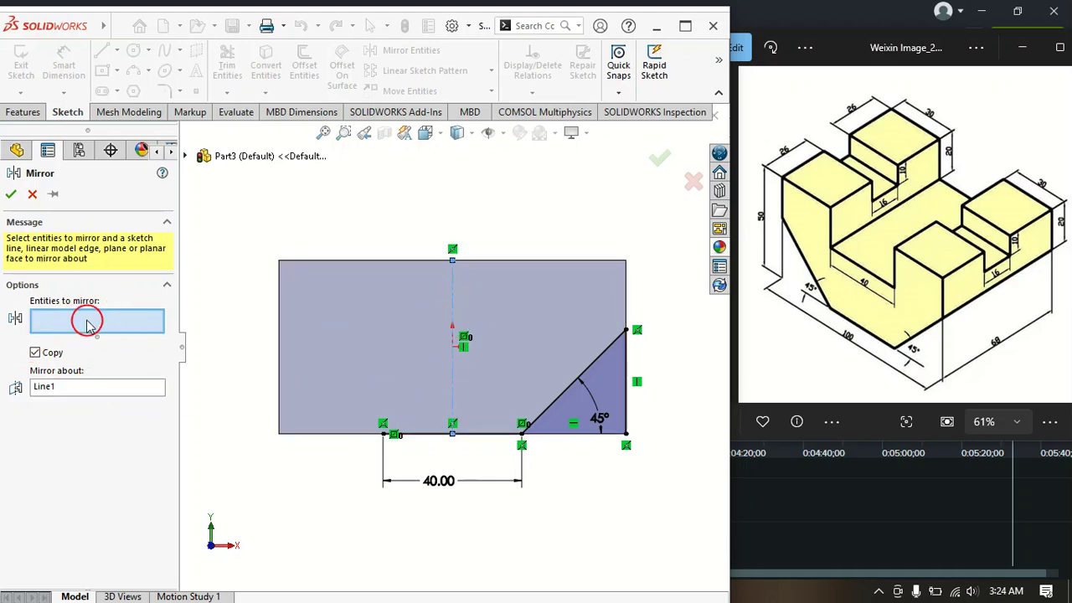
pyautogui.click(607, 385)
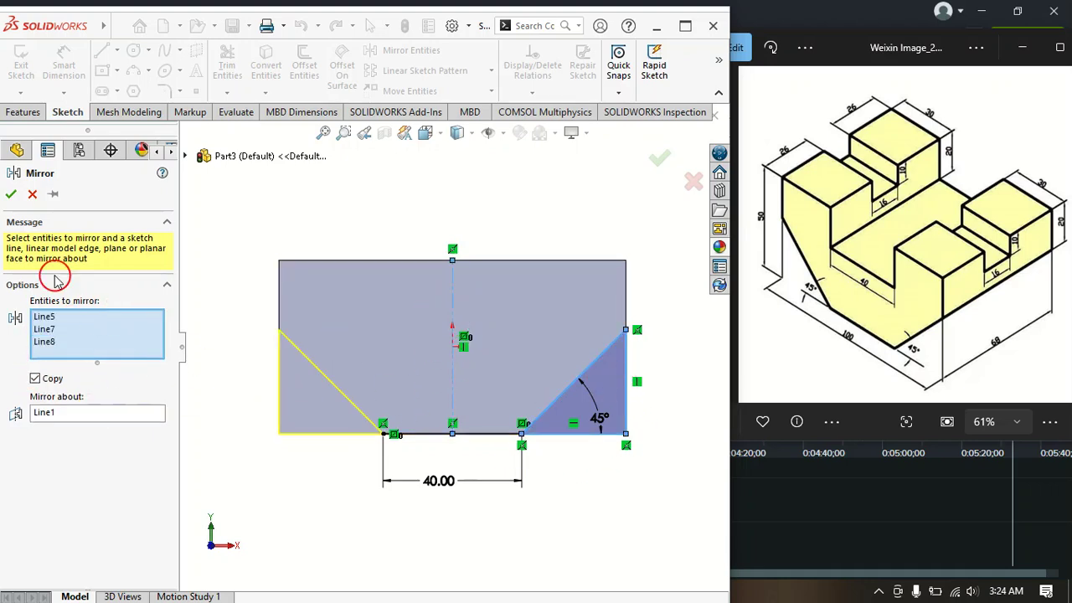
pyautogui.click(15, 195)
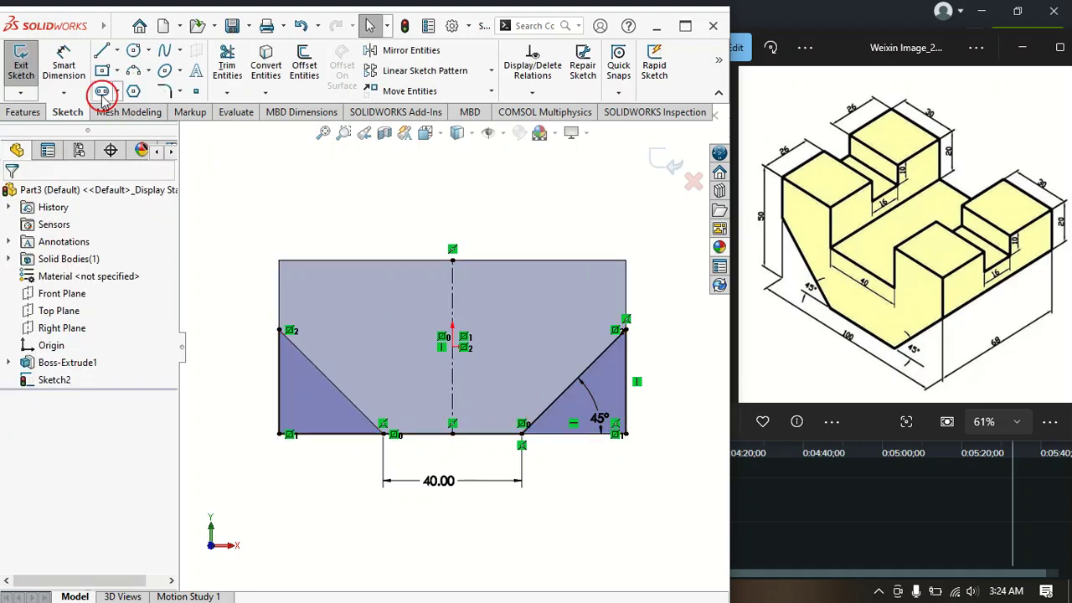
# Step: Cut-extrude both corner triangle regions with the Through All end condition
pyautogui.click(25, 111)
pyautogui.click(232, 66)
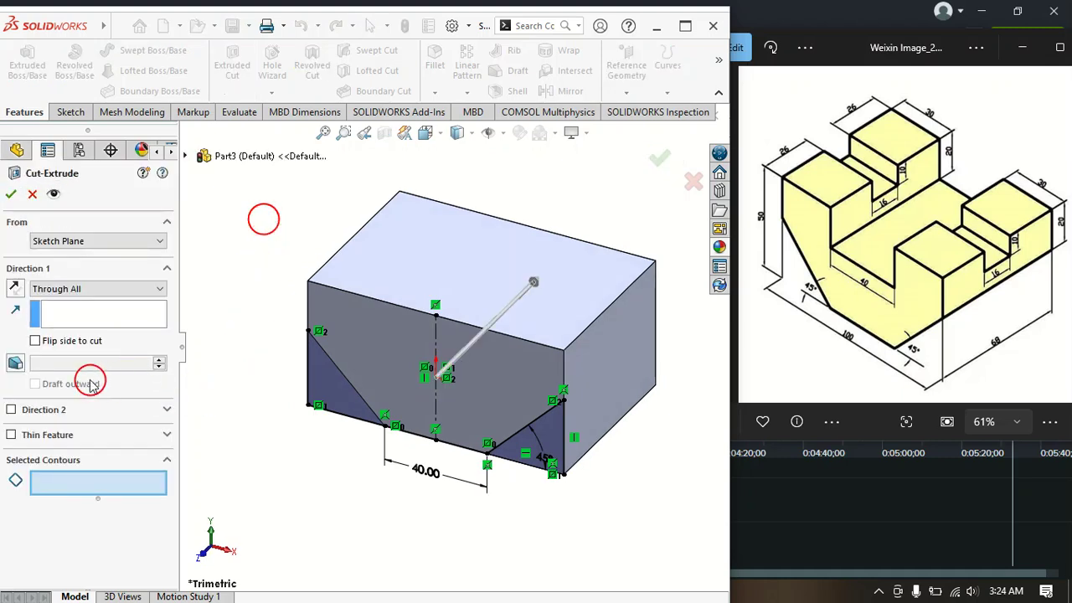
pyautogui.click(53, 288)
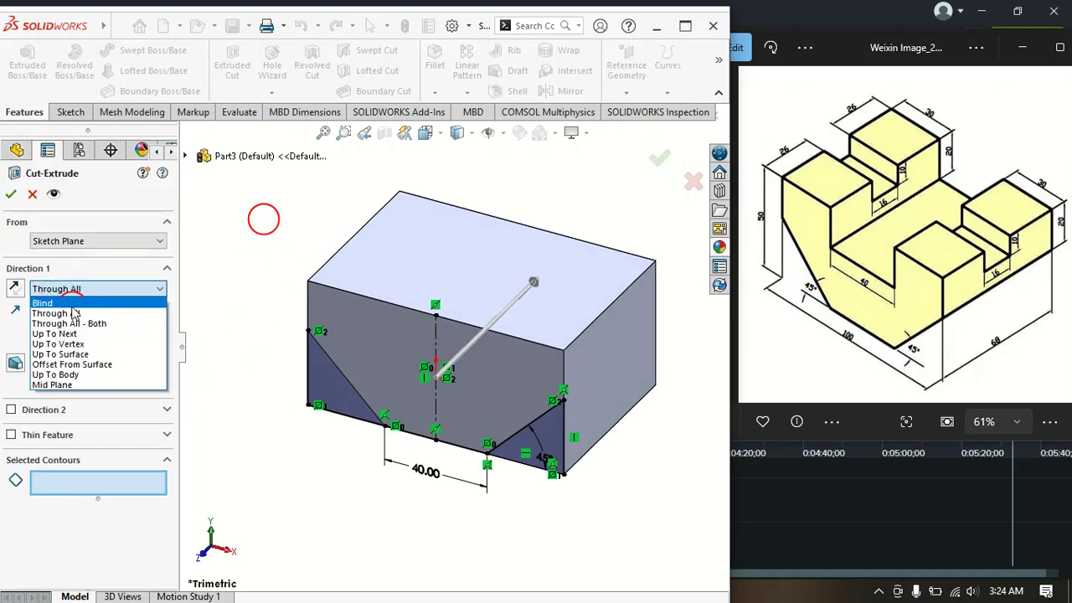
pyautogui.click(74, 313)
pyautogui.click(326, 385)
pyautogui.click(546, 435)
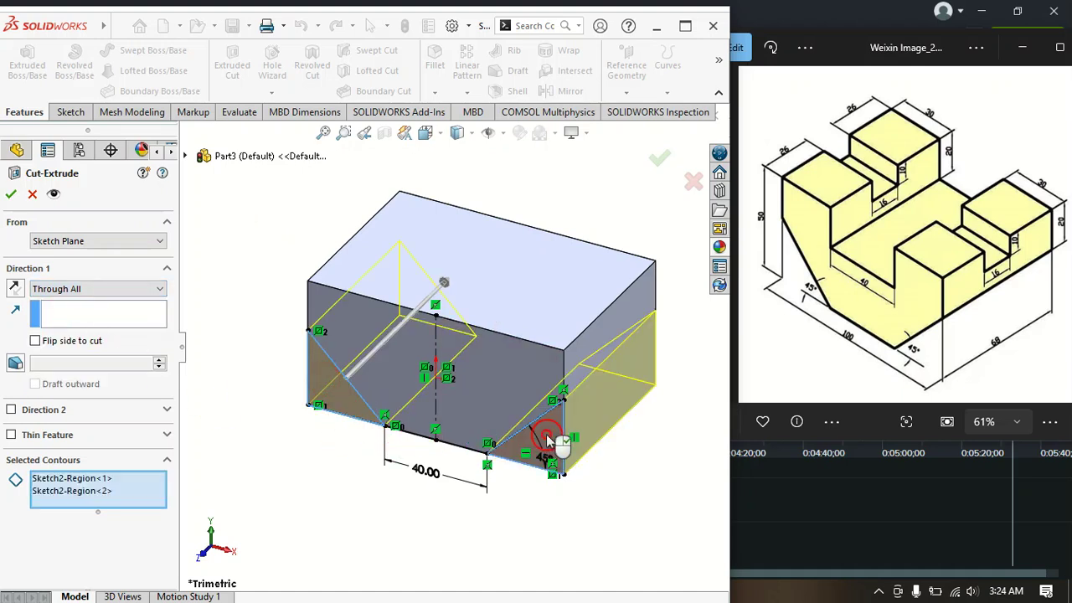
pyautogui.click(13, 195)
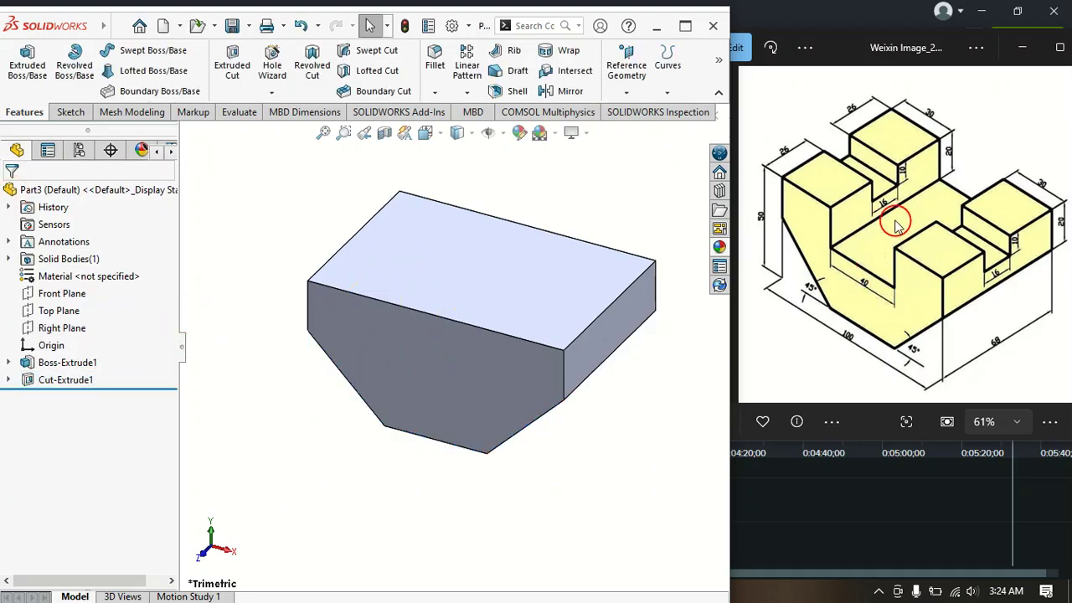
# Step: Start a sketch on the block's front face and draw a vertical centerline from the origin to the top edge's midpoint
pyautogui.click(418, 360)
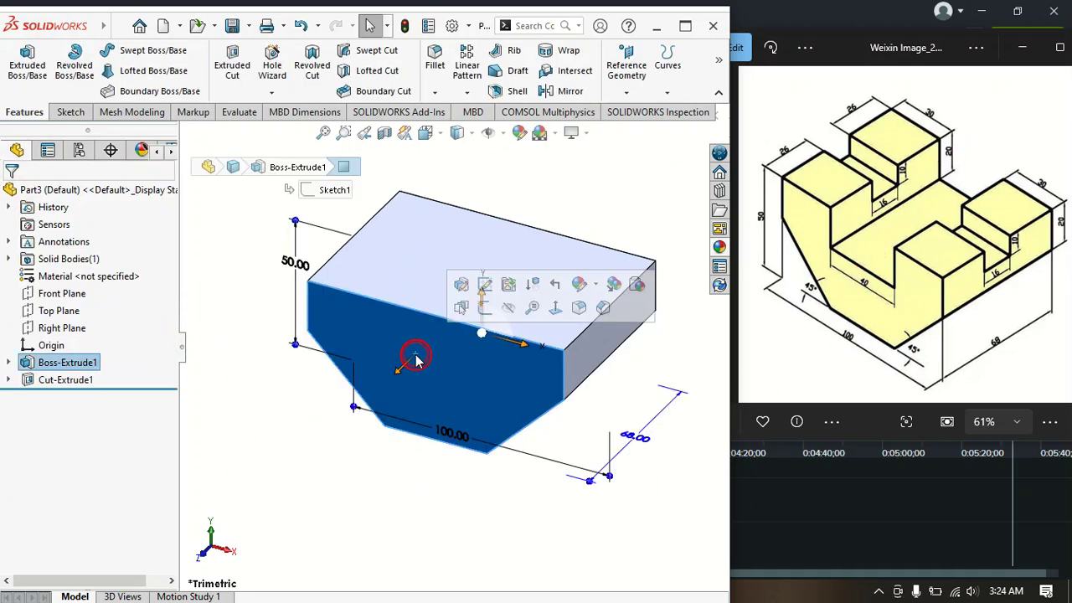
pyautogui.click(69, 111)
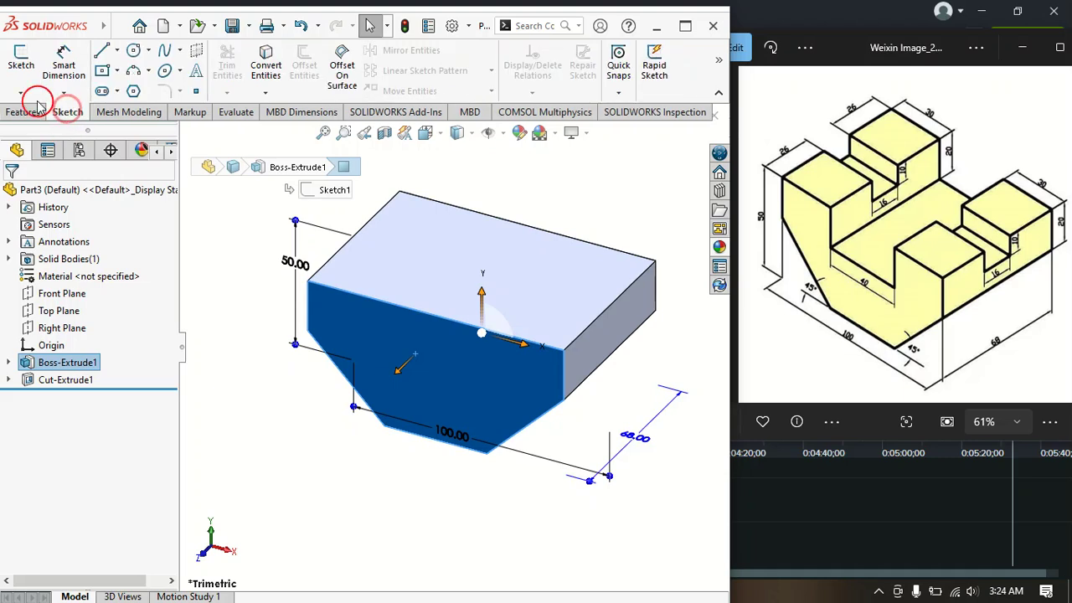
pyautogui.click(20, 55)
pyautogui.click(198, 239)
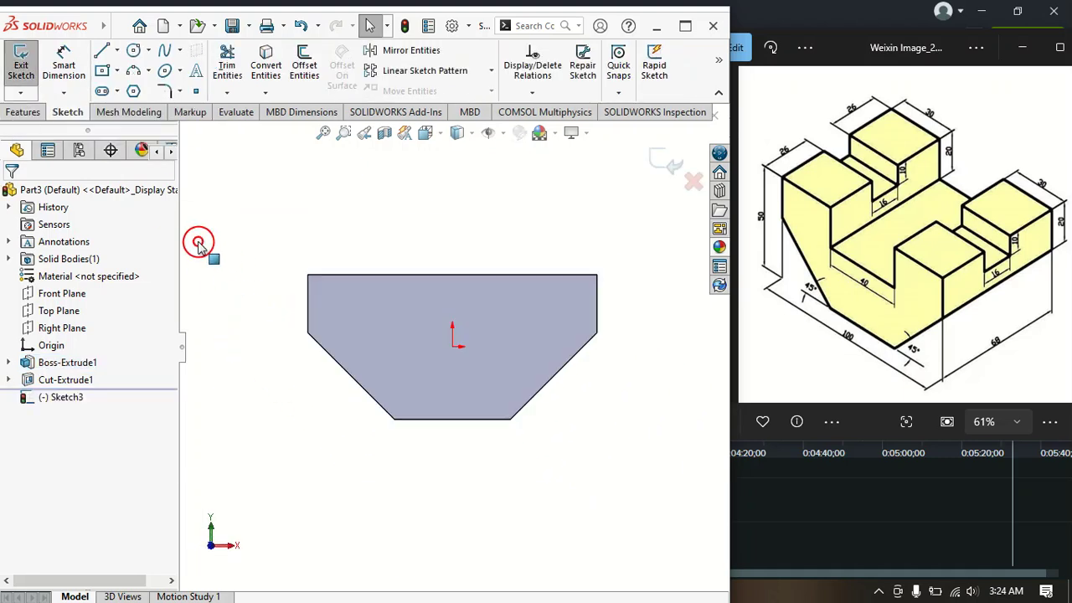
pyautogui.click(116, 48)
pyautogui.click(128, 89)
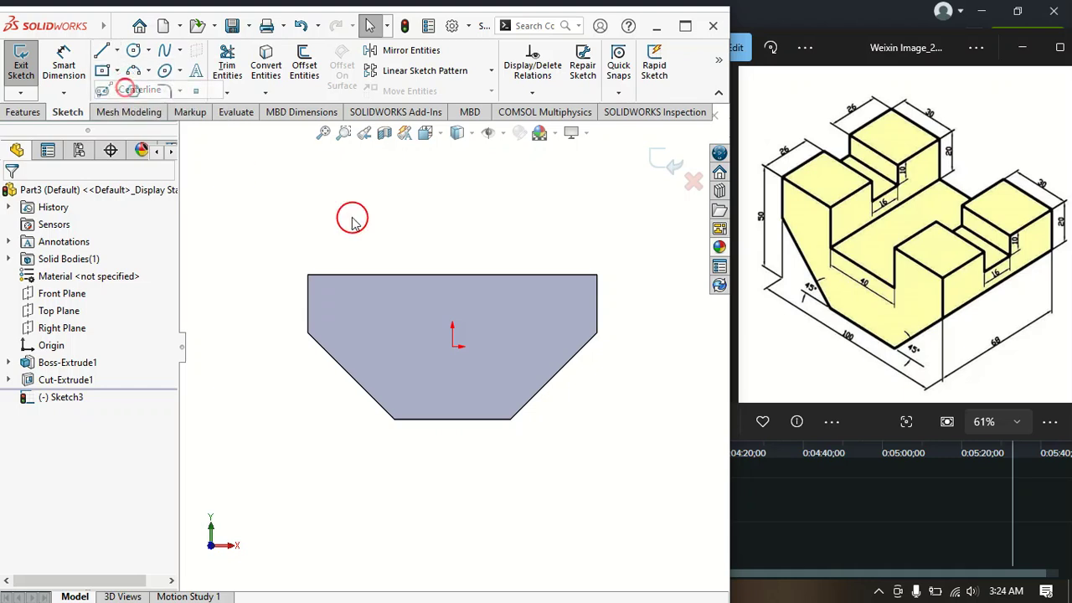
pyautogui.click(453, 346)
pyautogui.click(453, 274)
pyautogui.rightClick(454, 275)
pyautogui.click(478, 285)
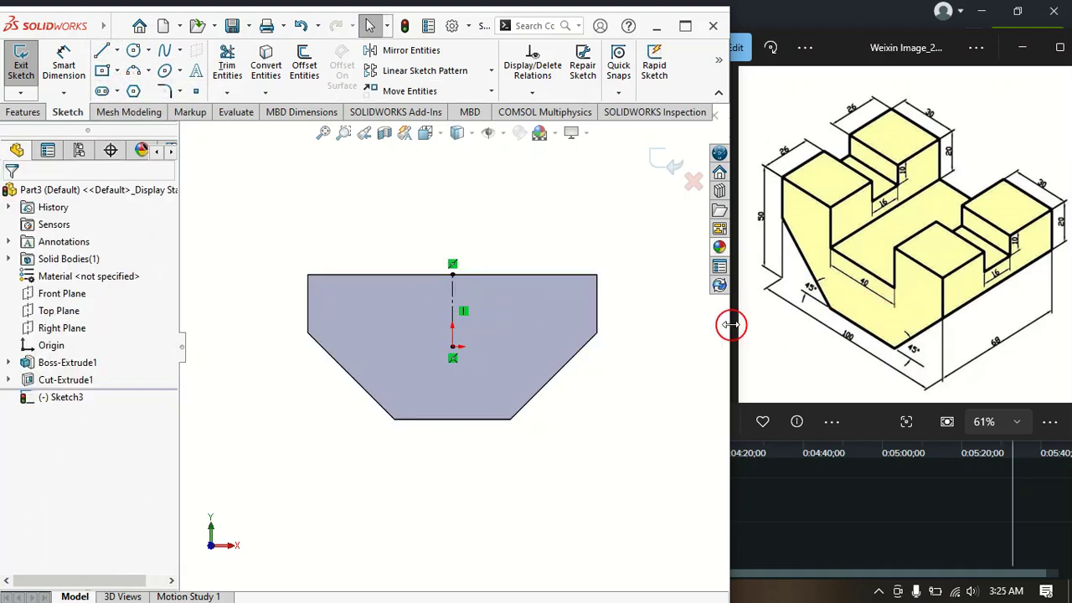
pyautogui.click(101, 55)
pyautogui.click(453, 345)
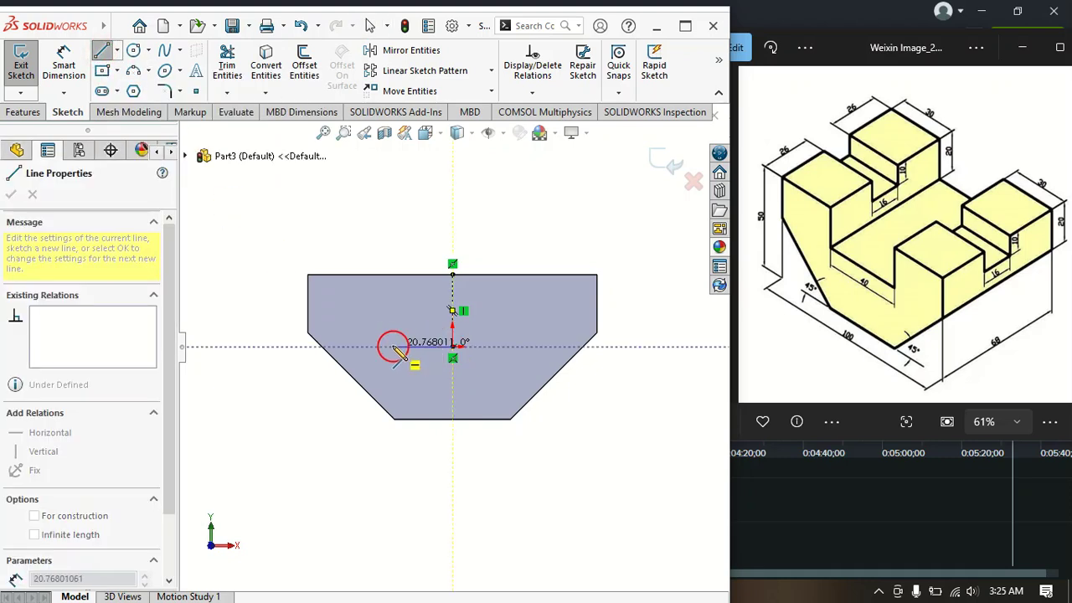
pyautogui.press('Escape')
pyautogui.press('Escape')
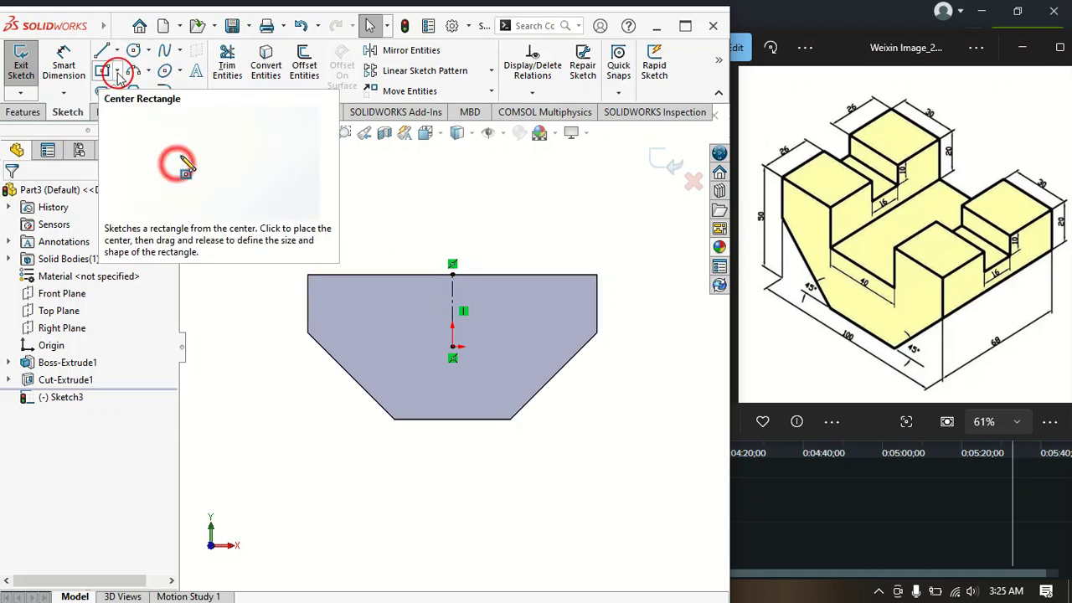
# Step: Sketch a center rectangle about 44 mm wide and 34 mm high, centered on the midpoint of the front face's top edge
pyautogui.click(104, 72)
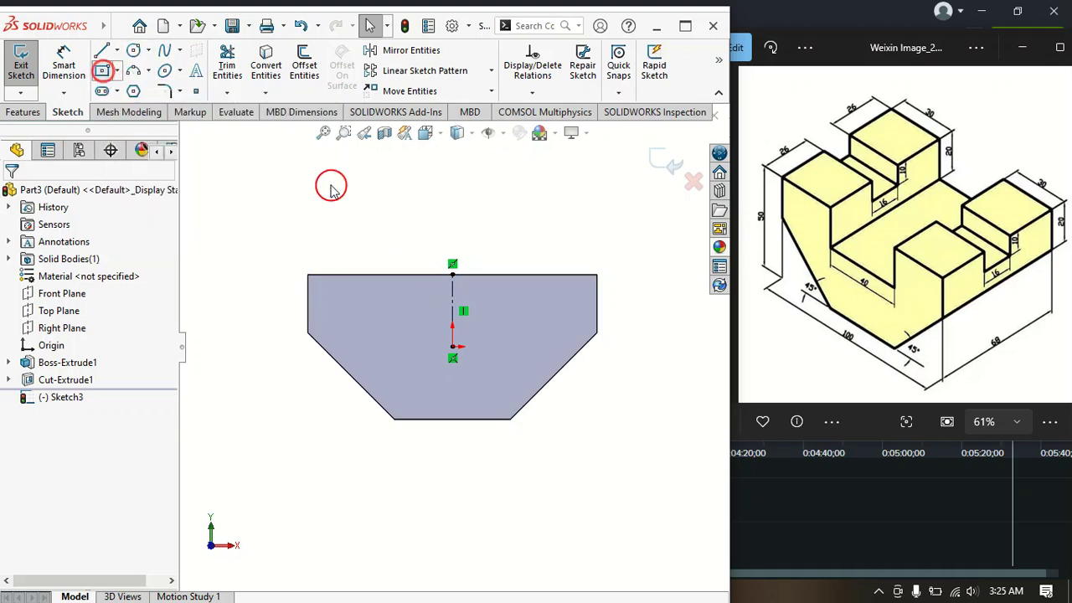
pyautogui.click(452, 274)
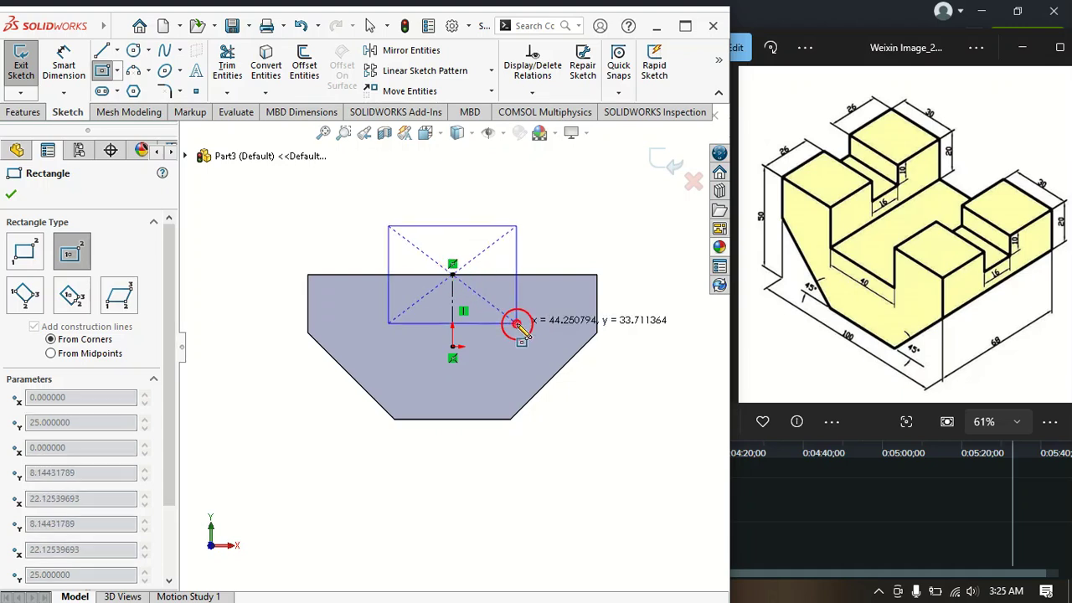
pyautogui.click(517, 322)
pyautogui.rightClick(517, 323)
pyautogui.click(545, 340)
# Step: Dimension the rectangle's width and set it to 40 mm
pyautogui.click(64, 67)
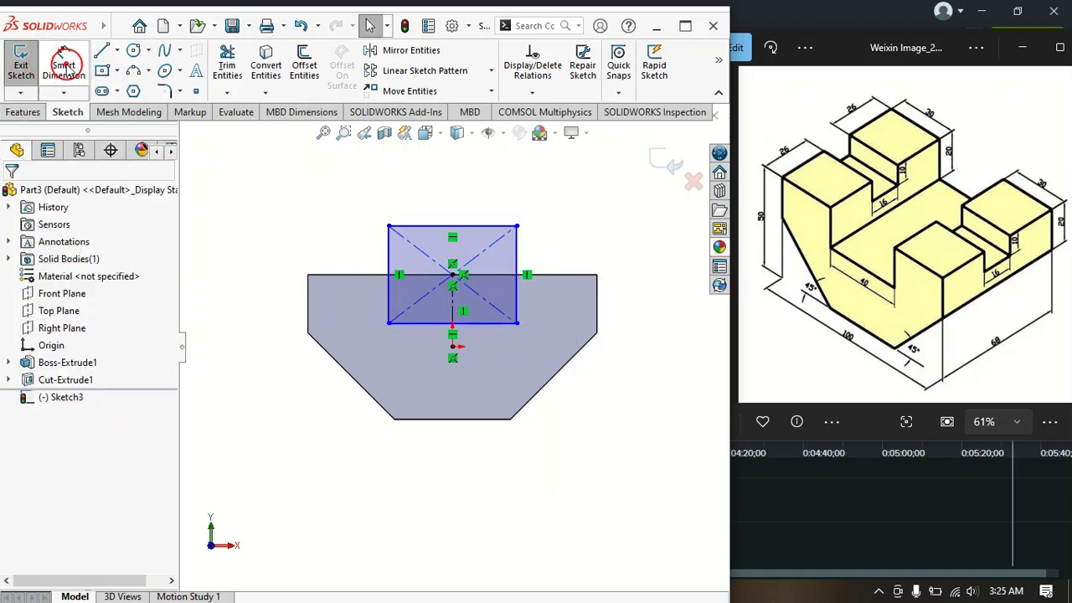
pyautogui.click(428, 328)
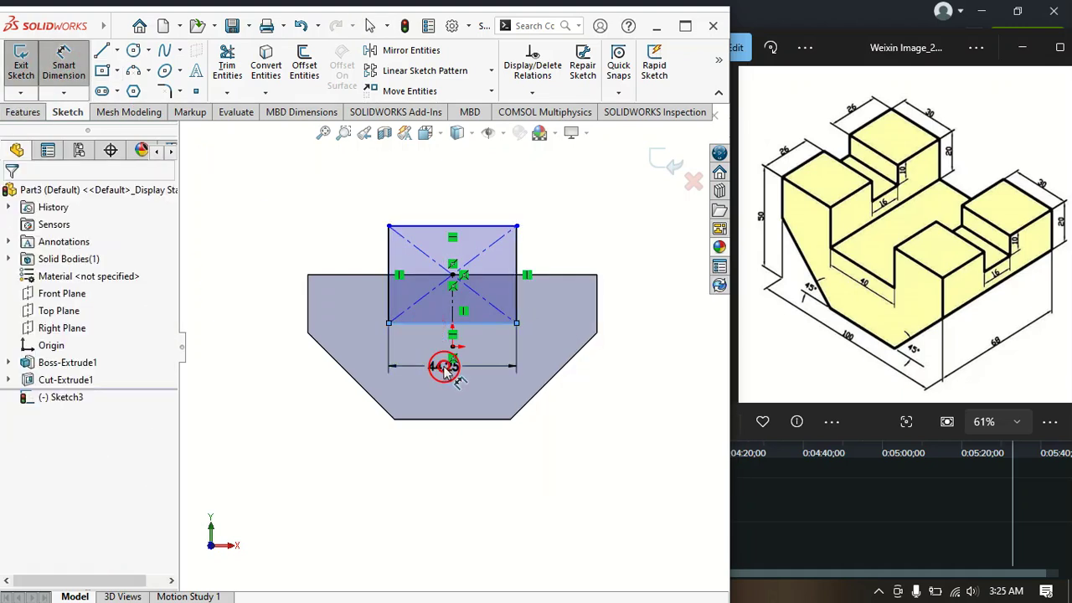
pyautogui.click(444, 366)
pyautogui.write('40')
pyautogui.press('Return')
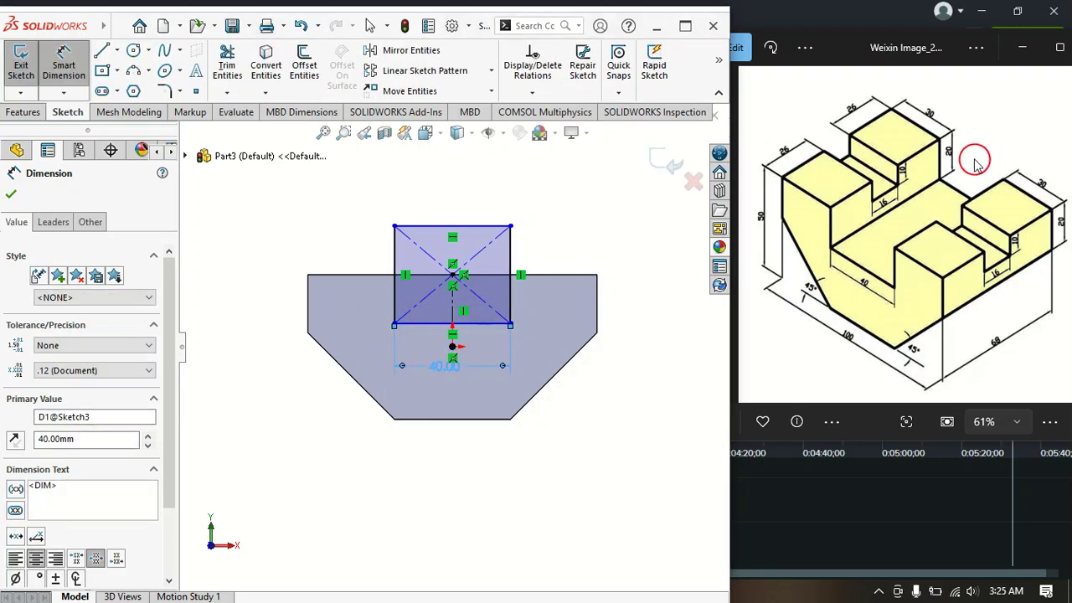
# Step: Dimension the distance from the rectangle's bottom line to the block's top edge as 20 mm
pyautogui.click(427, 325)
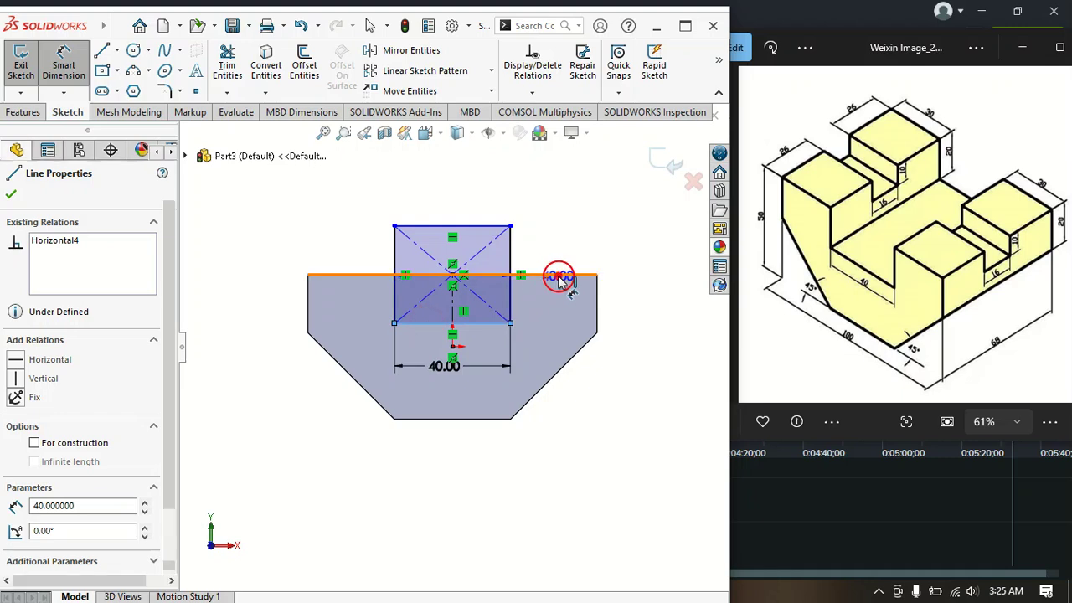
pyautogui.click(558, 276)
pyautogui.click(579, 228)
pyautogui.write('20')
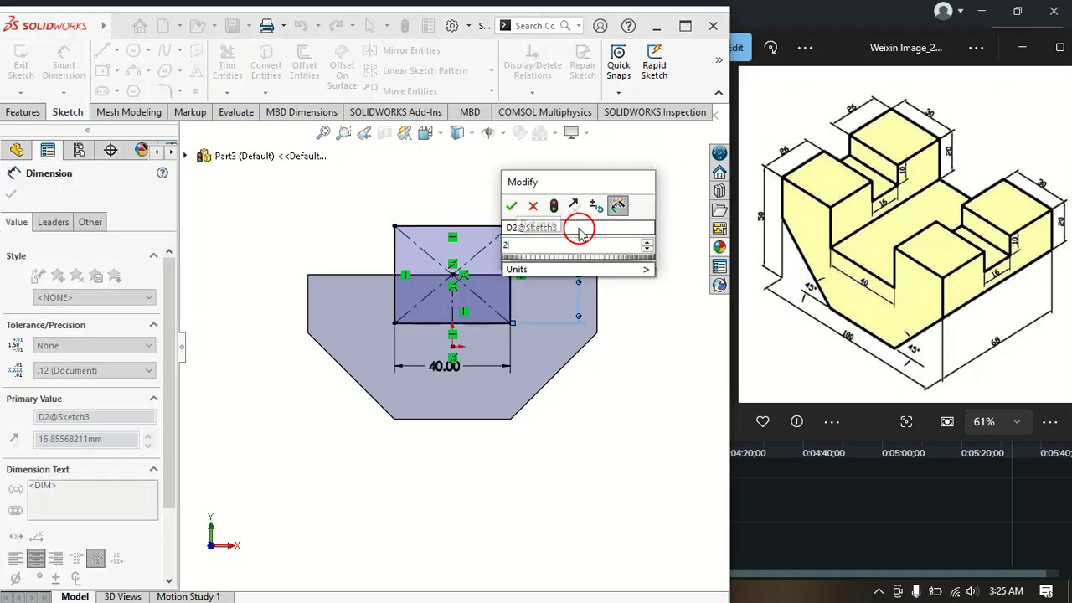
pyautogui.press('Return')
pyautogui.click(10, 197)
pyautogui.click(22, 112)
pyautogui.click(29, 73)
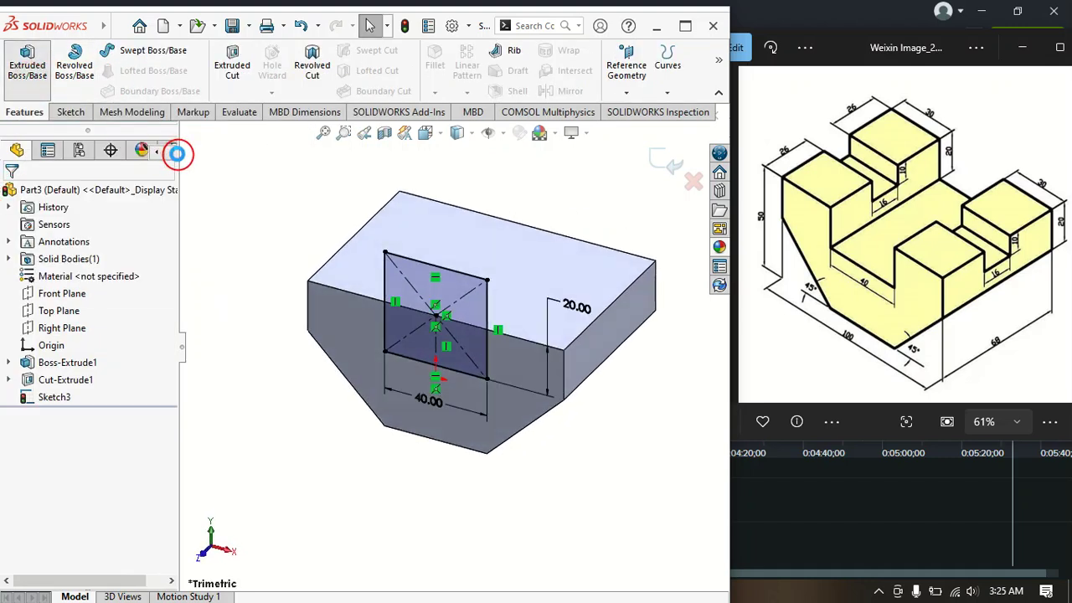
pyautogui.click(692, 181)
pyautogui.click(69, 113)
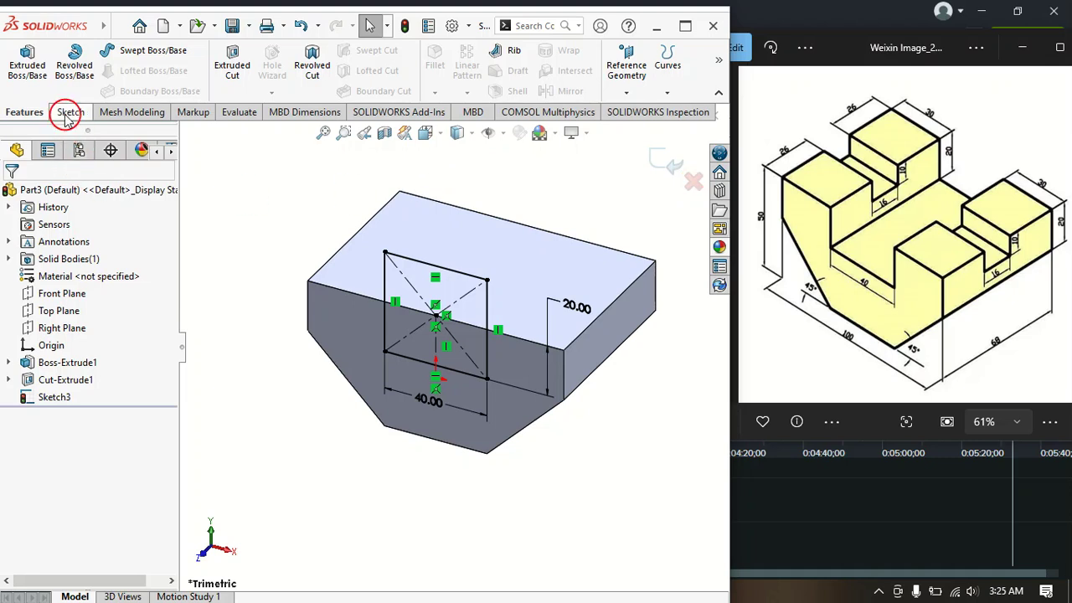
# Step: Cut-extrude the 40 mm wide rectangle through the block's full depth to form the central channel
pyautogui.click(25, 113)
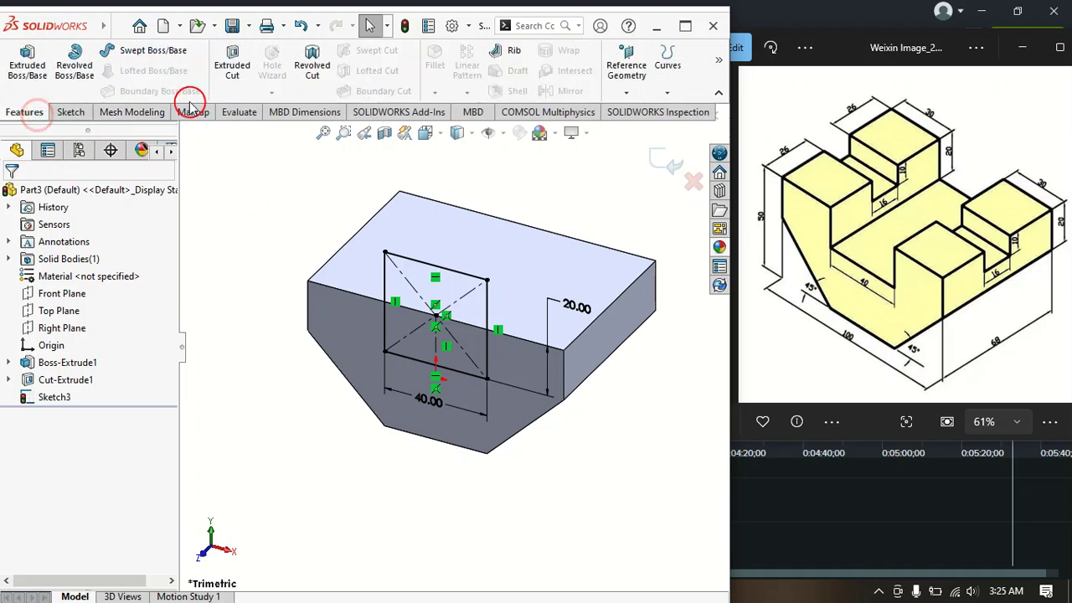
pyautogui.click(234, 76)
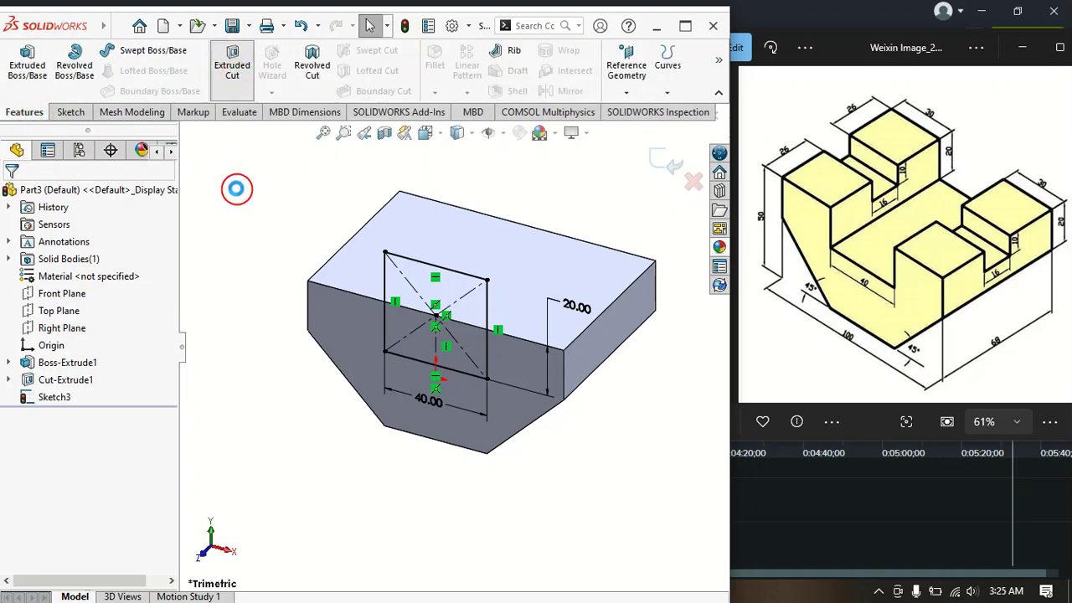
pyautogui.click(10, 195)
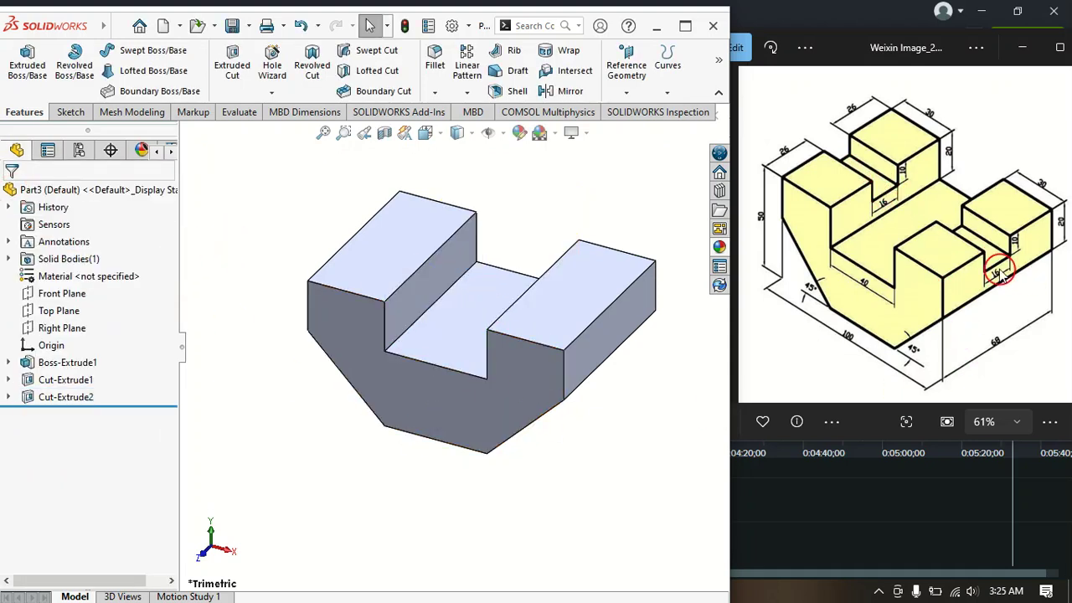
# Step: Start a sketch on the block's right side face and draw a center rectangle about 16 mm wide at the top edge's midpoint
pyautogui.click(613, 332)
pyautogui.click(71, 112)
pyautogui.click(20, 72)
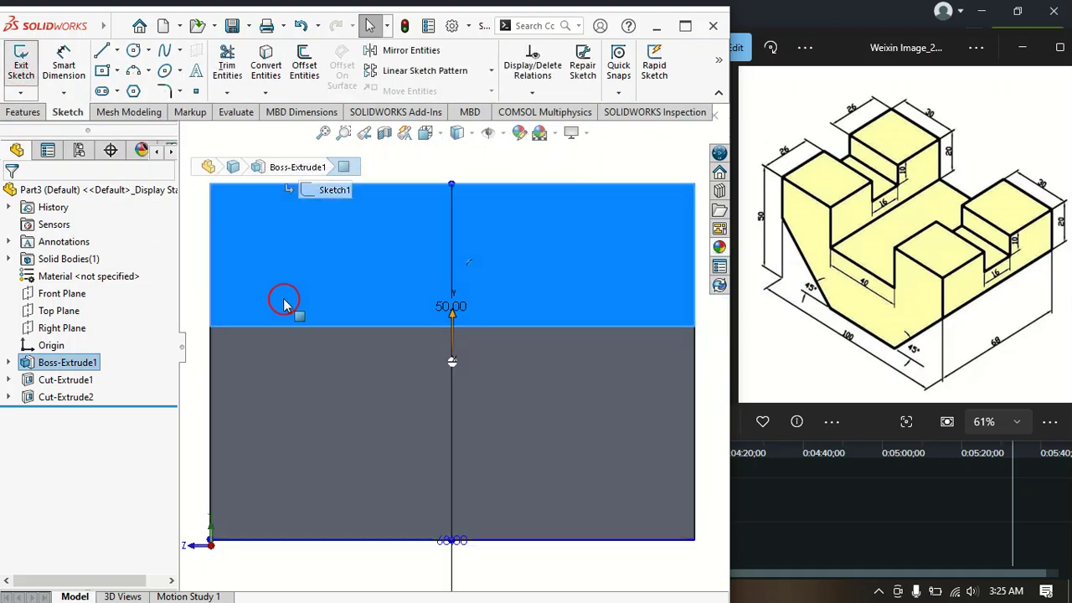
pyautogui.click(181, 243)
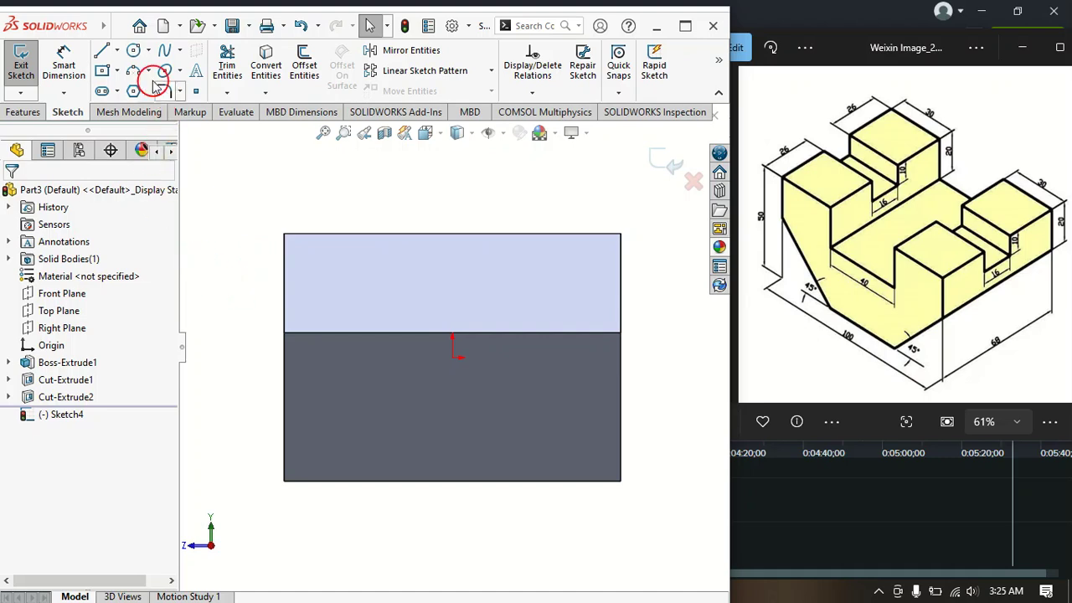
pyautogui.click(102, 70)
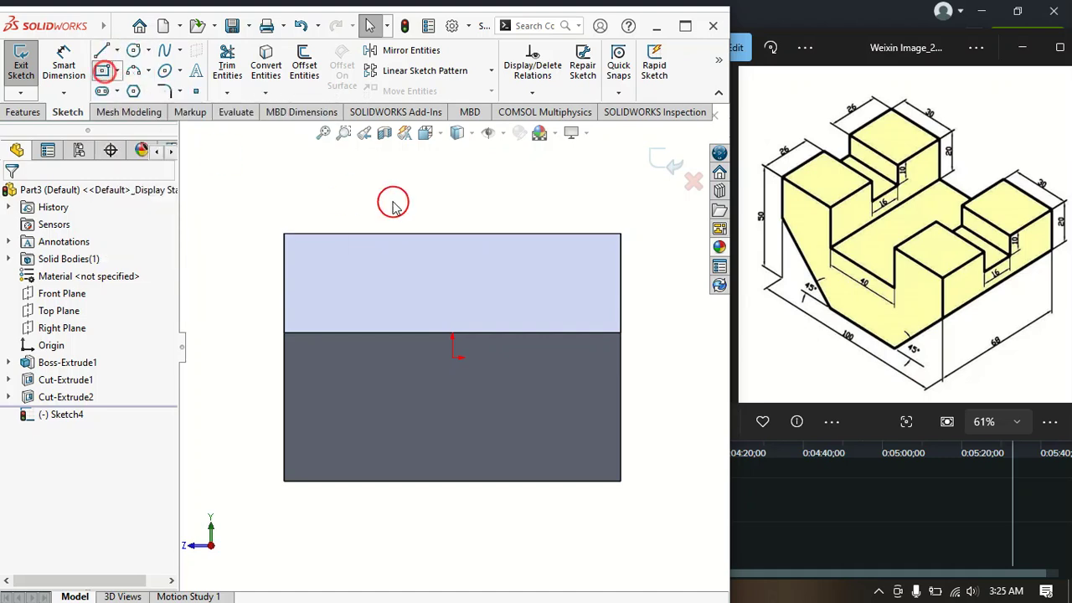
pyautogui.click(452, 233)
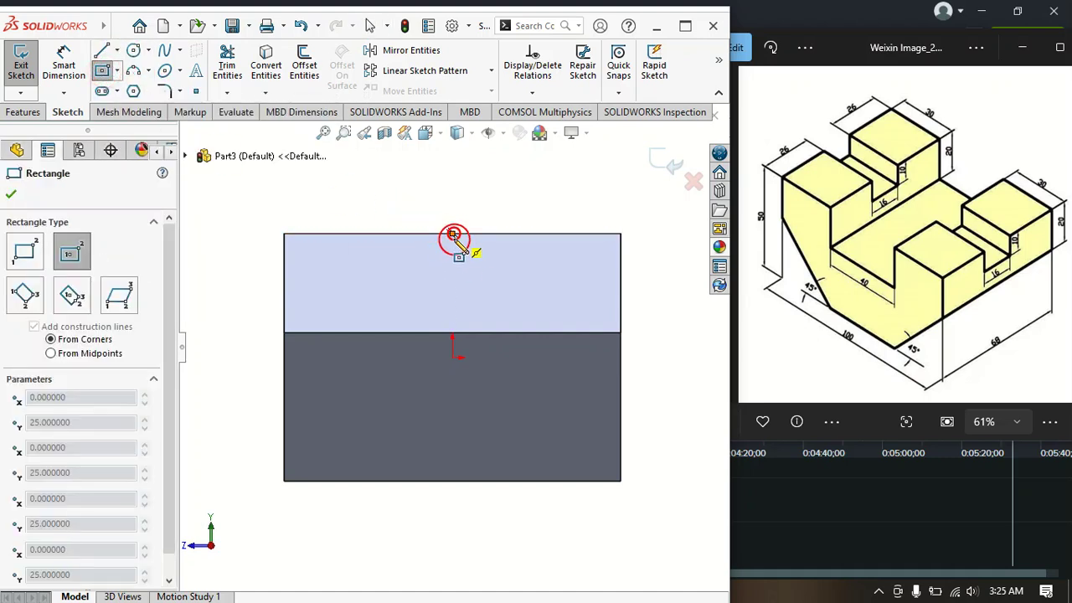
pyautogui.click(492, 273)
pyautogui.rightClick(493, 274)
pyautogui.click(530, 285)
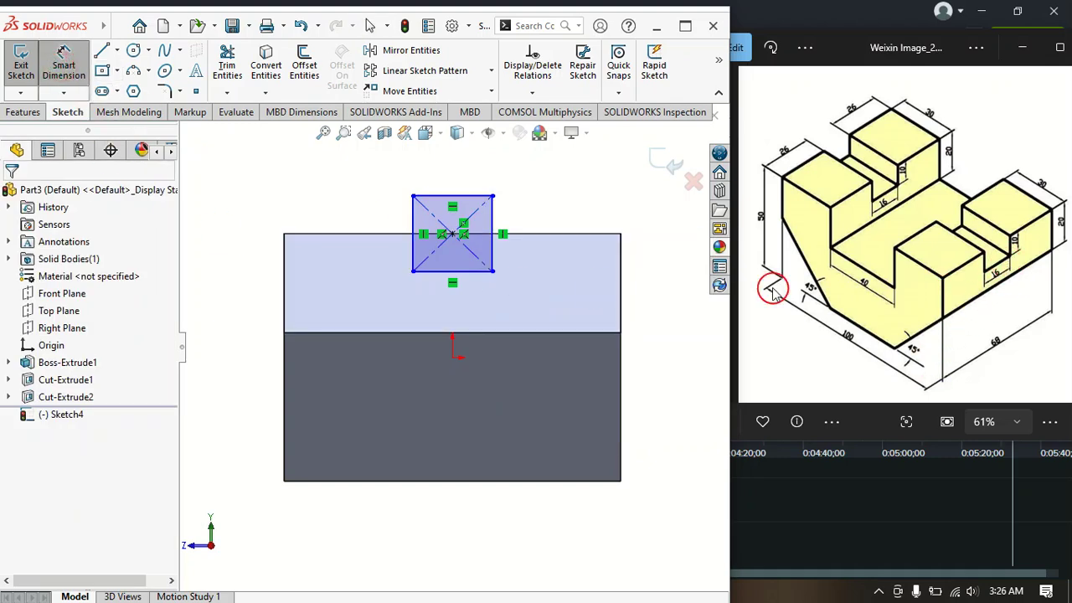
# Step: Dimension the center rectangle's bottom edge and set its width to 16 mm
pyautogui.click(479, 298)
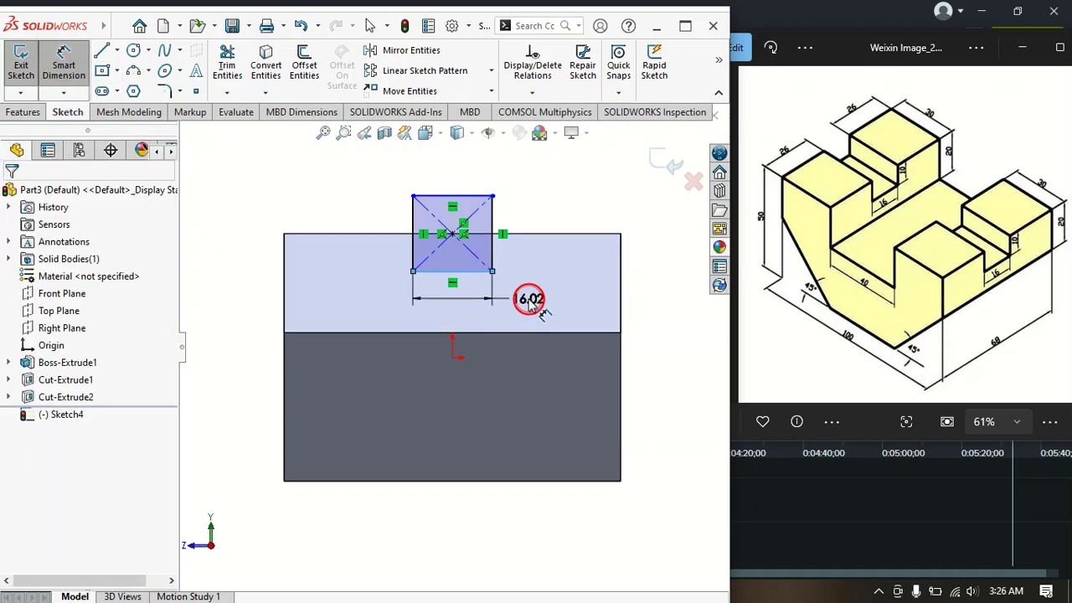
pyautogui.click(529, 300)
pyautogui.write('1')
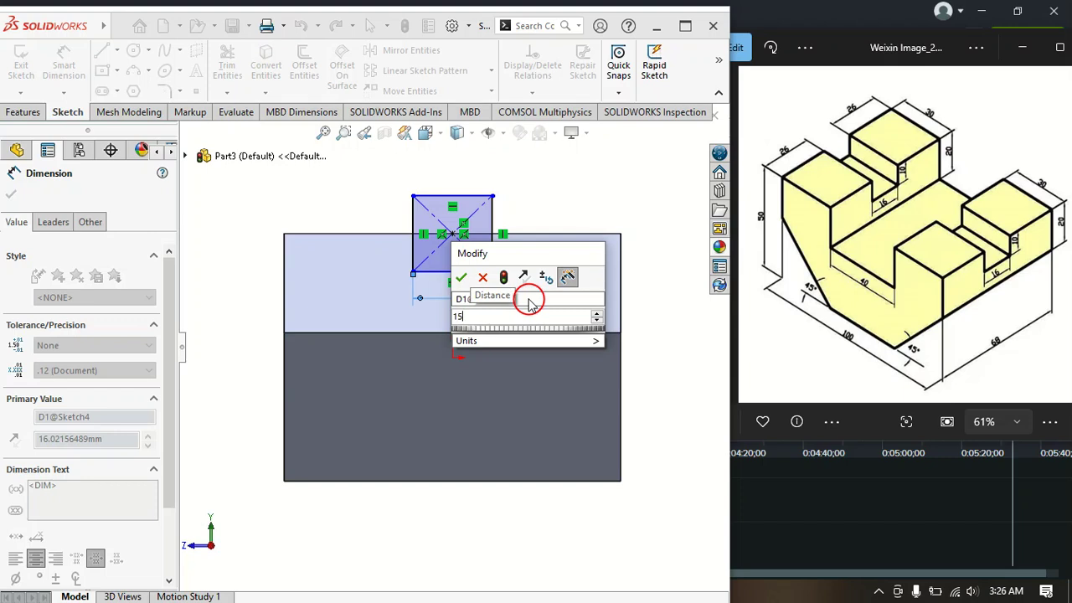
pyautogui.write('6')
pyautogui.press('Return')
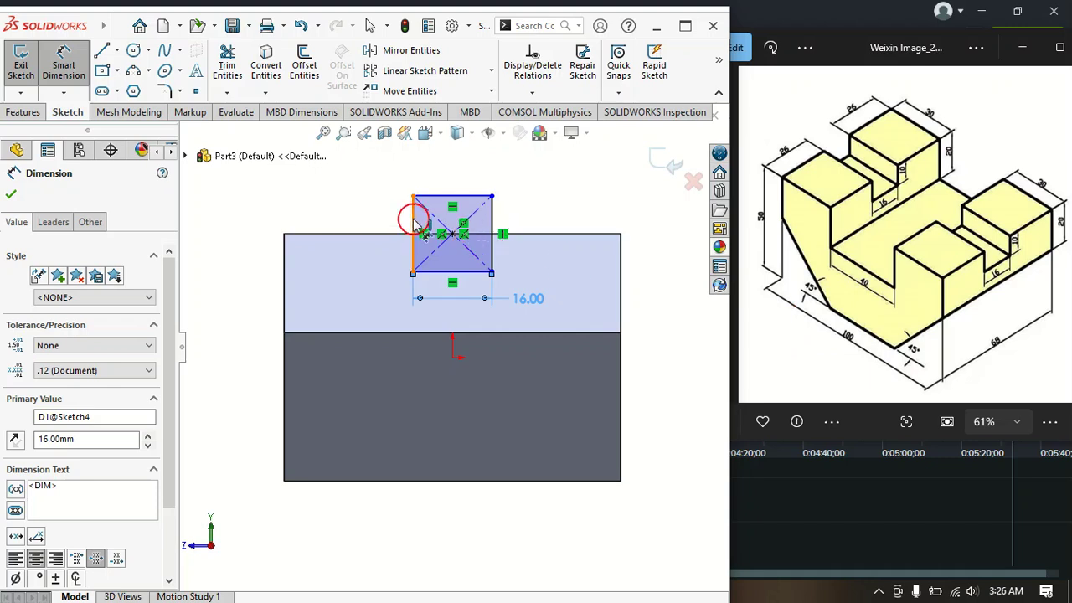
# Step: Dimension the distance from the rectangle's bottom line to the block's top edge as 10 mm
pyautogui.click(442, 274)
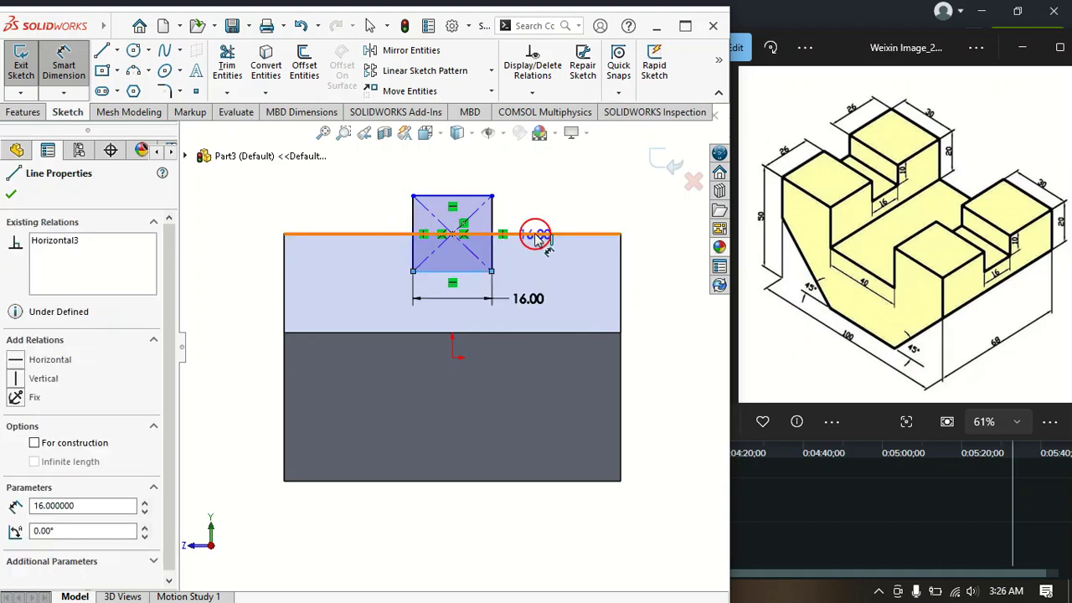
pyautogui.click(532, 236)
pyautogui.click(571, 190)
pyautogui.write('10')
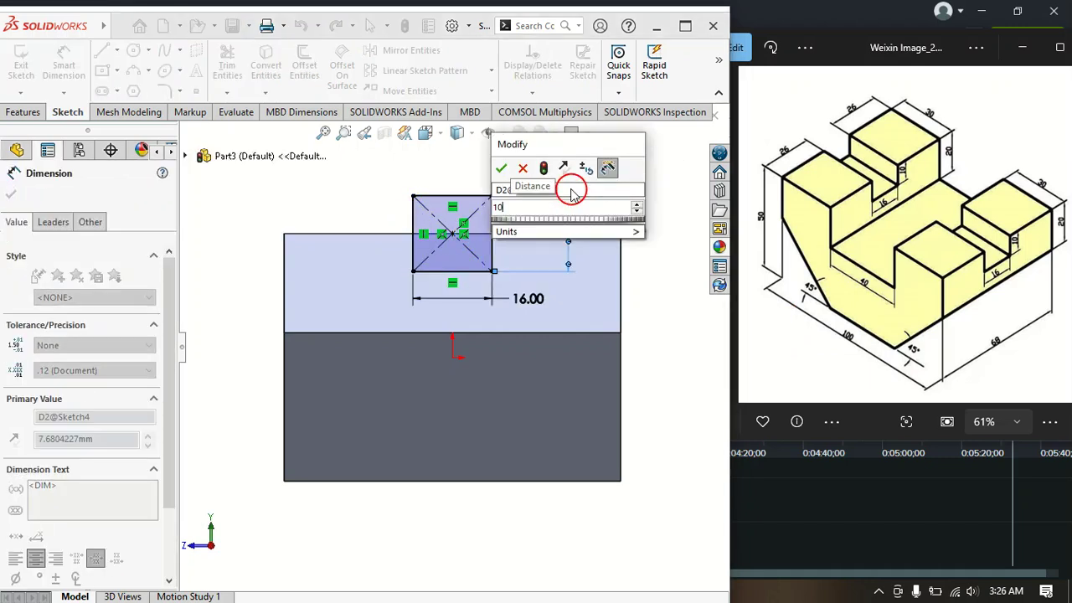
pyautogui.press('Return')
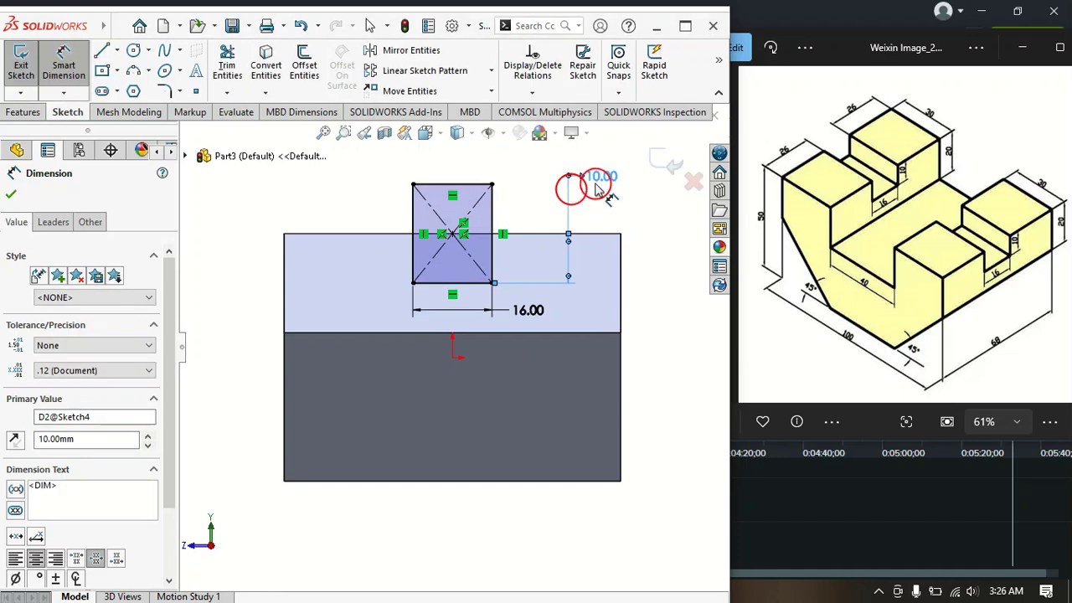
pyautogui.click(11, 196)
# Step: Cut-extrude the 16 mm wide rectangle Through All to form the cross notch across the block's raised sides
pyautogui.click(23, 112)
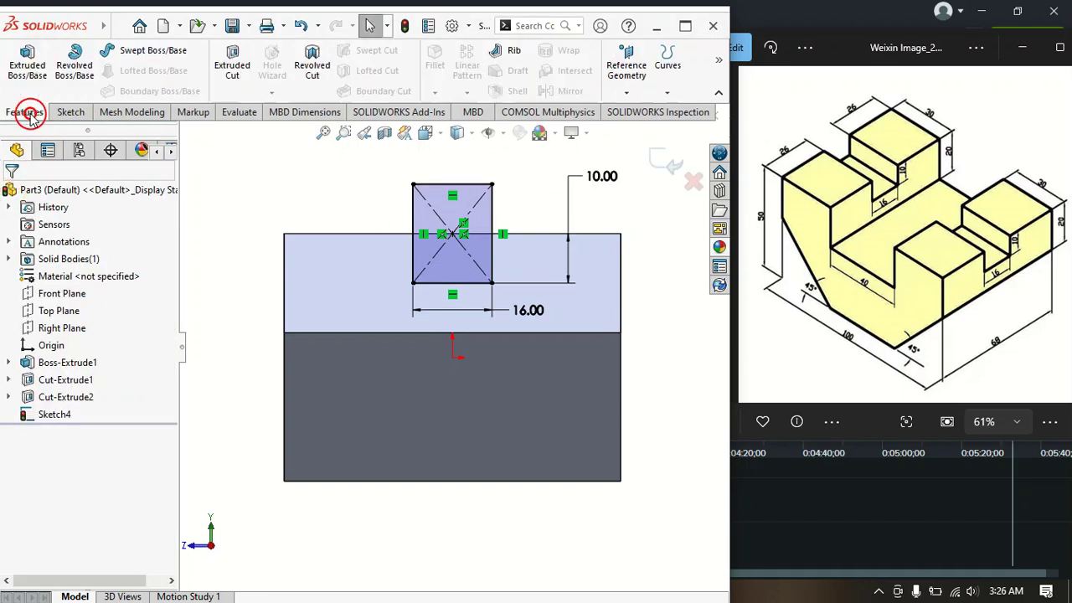
pyautogui.click(240, 72)
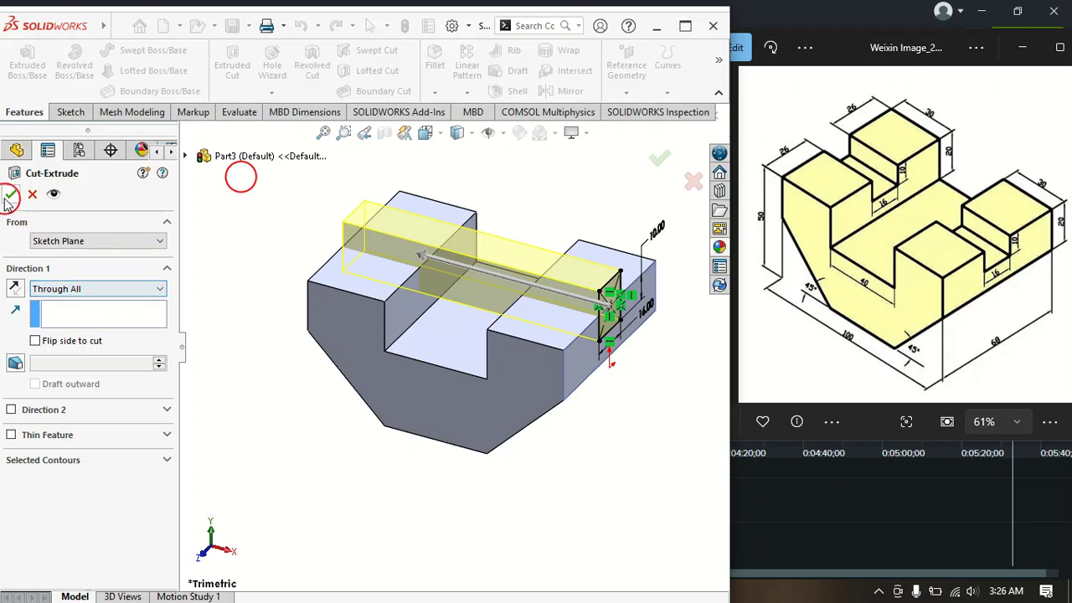
pyautogui.click(9, 195)
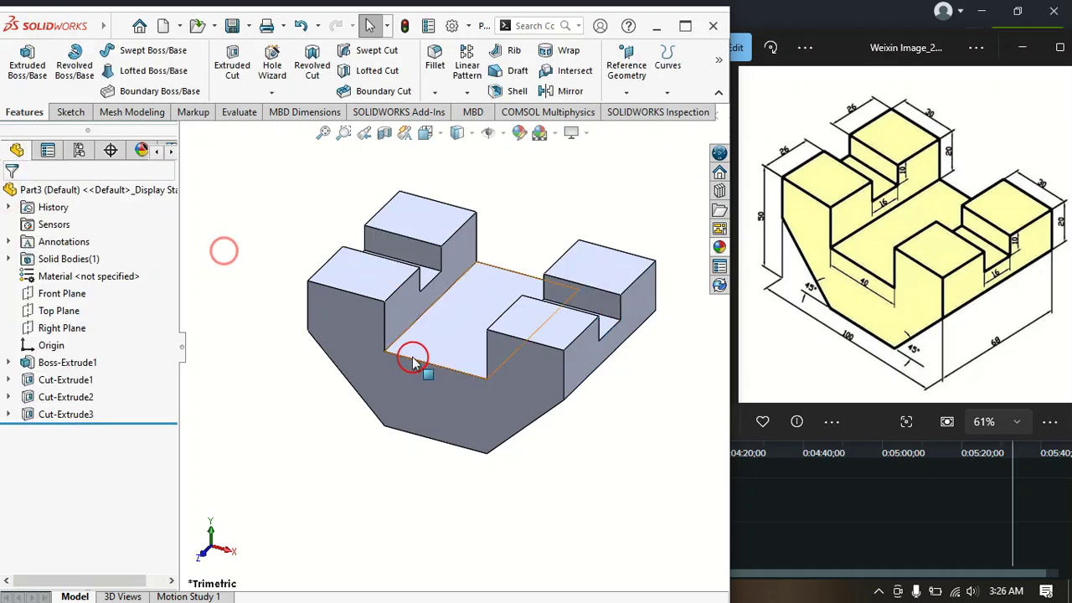
pyautogui.scroll(2, 464, 386)
pyautogui.scroll(-2, 488, 361)
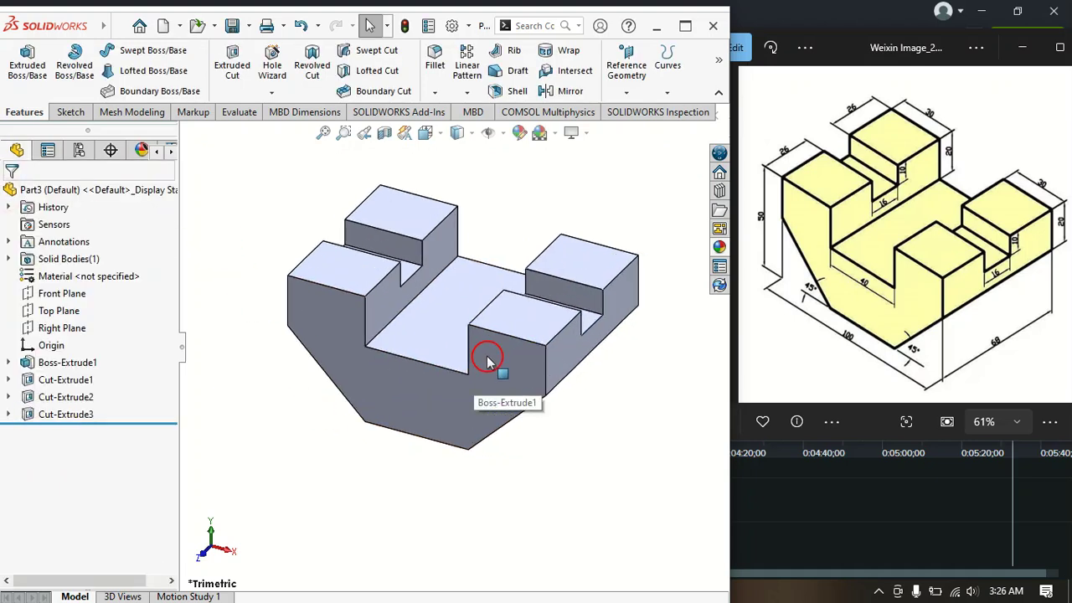
pyautogui.click(486, 379)
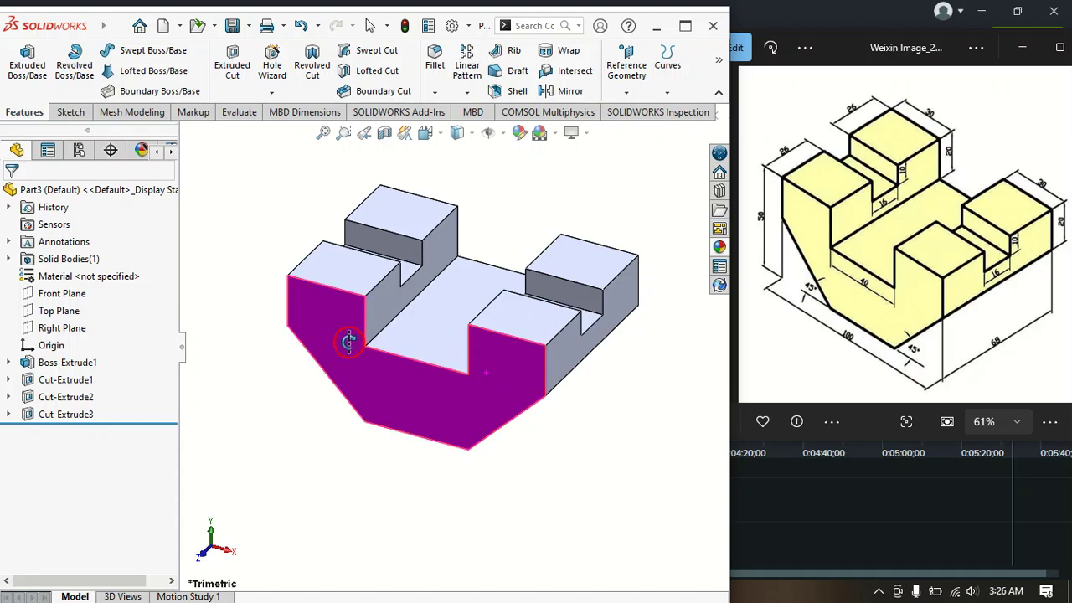
pyautogui.click(254, 242)
pyautogui.scroll(-2, 429, 294)
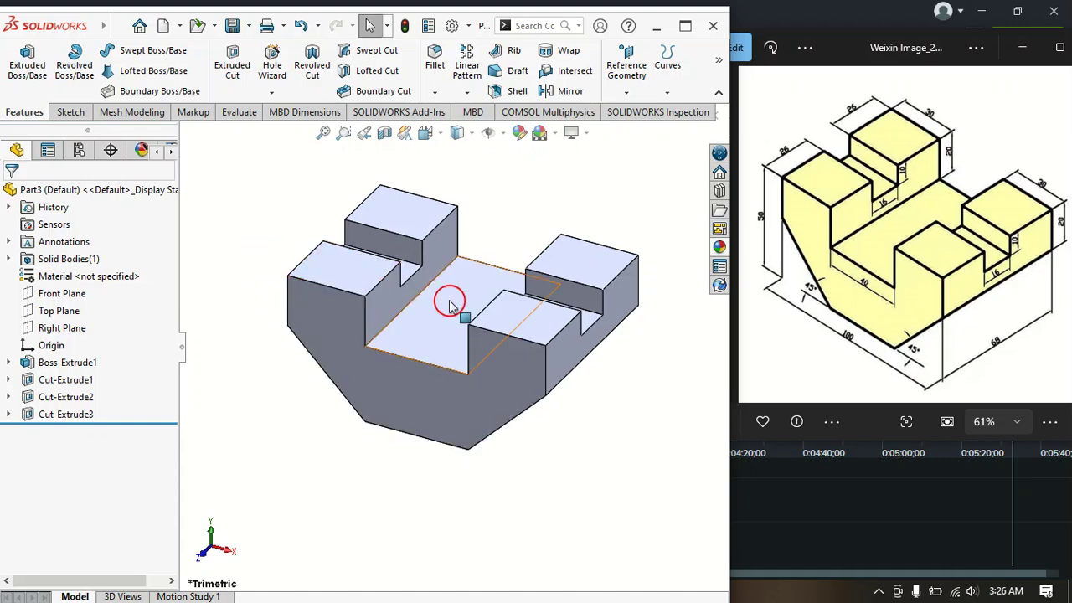